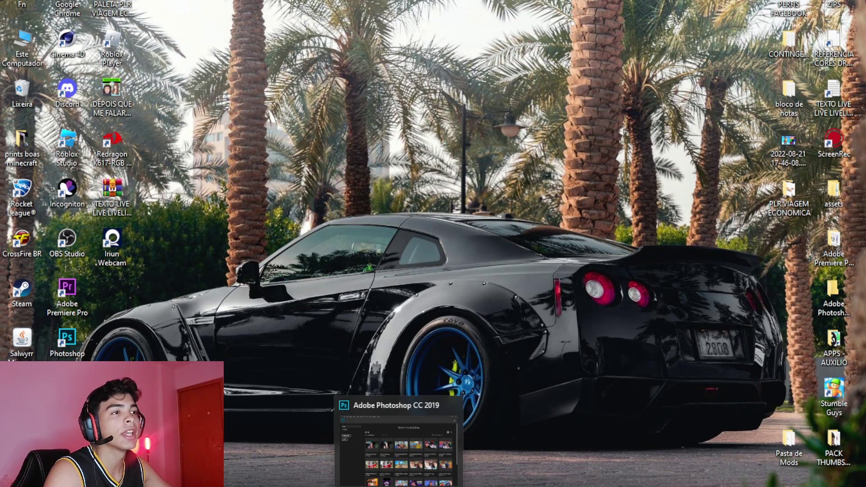
Refresh the desktop and browse the recent thumbnail projects on Photoshop's Home screen.
right_click(425, 283)
left_click(463, 323)
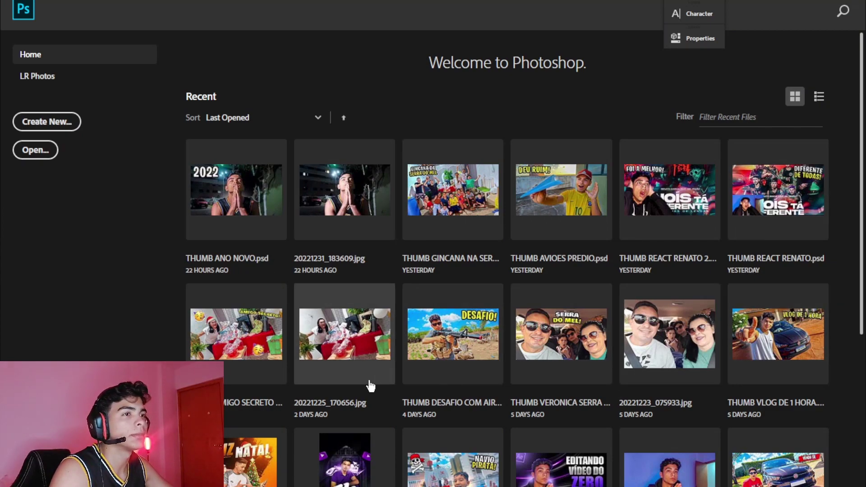
scroll(377, 371, "down", 1)
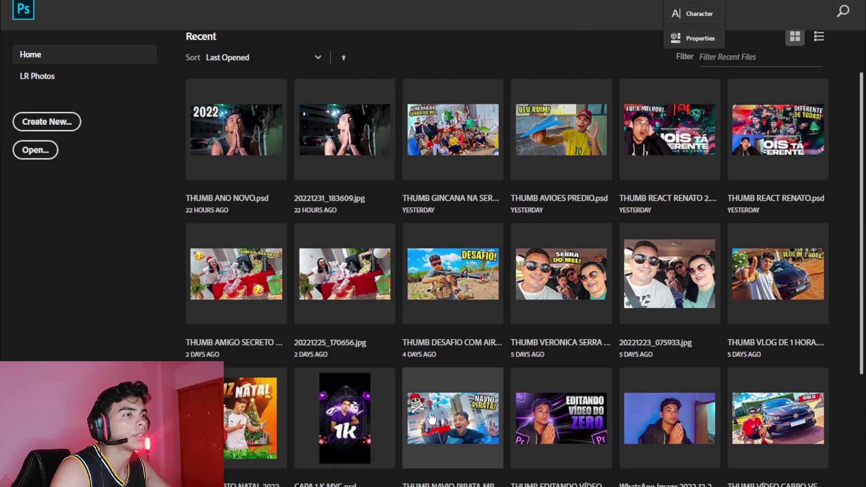
scroll(363, 441, "up", 1)
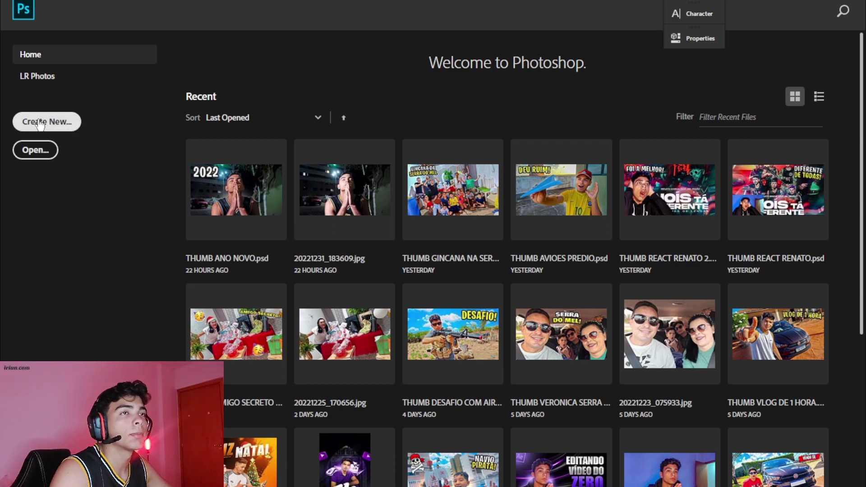
Create a blank 1920 x 1080 px document from the Custom preset and zoom out to see it.
left_click(62, 127)
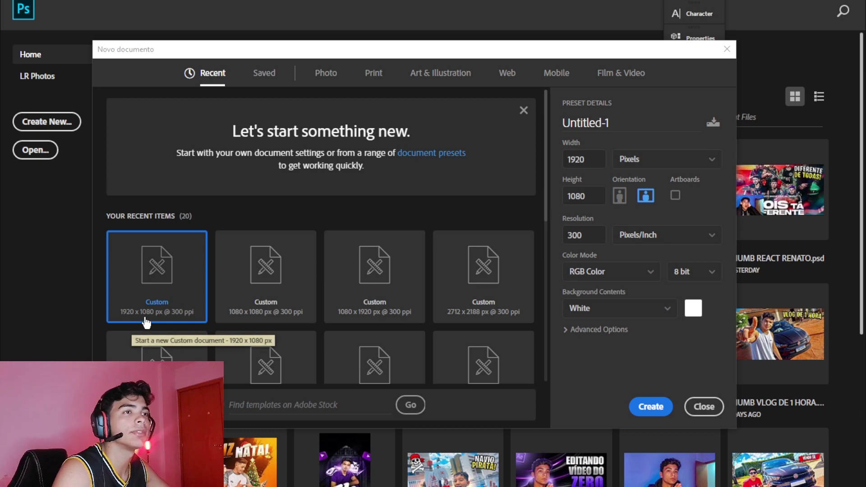
double_click(158, 265)
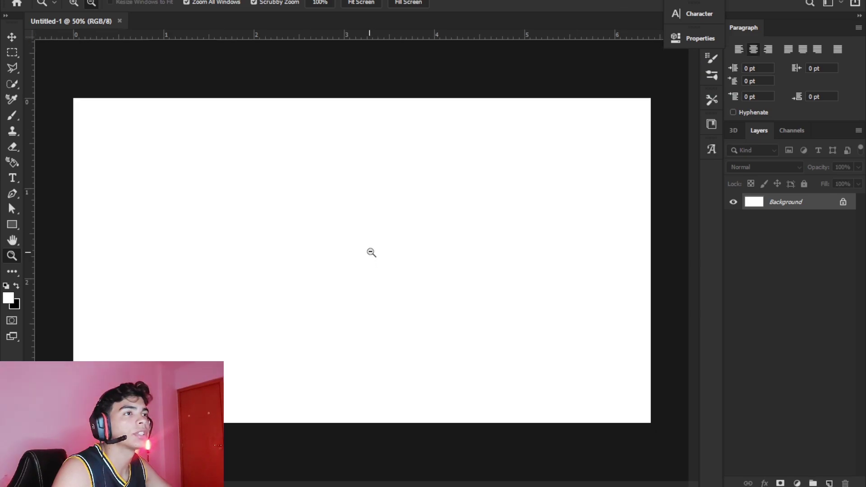
left_click_drag(359, 253, 362, 289)
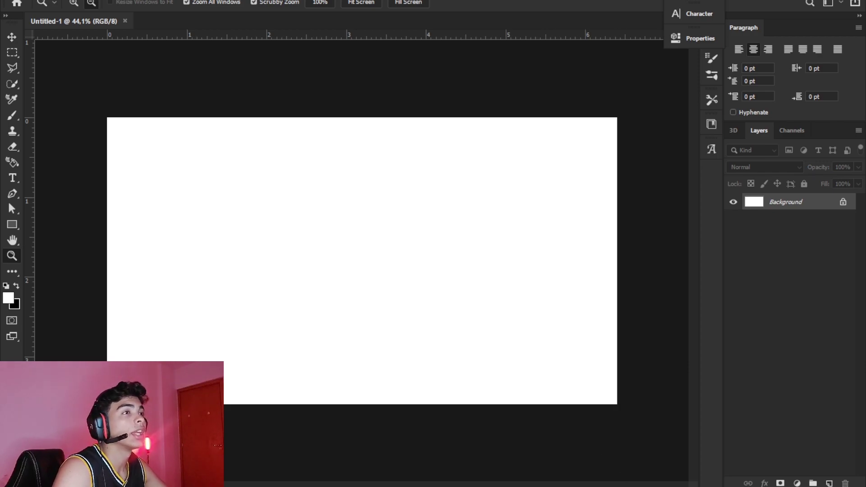
In Chrome, Google 'pexels' and open the Pexels website.
left_click(631, 440)
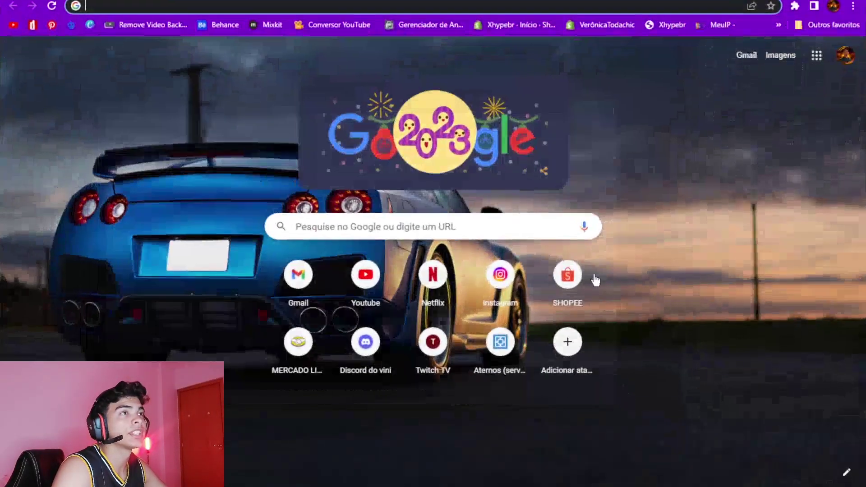
left_click(334, 219)
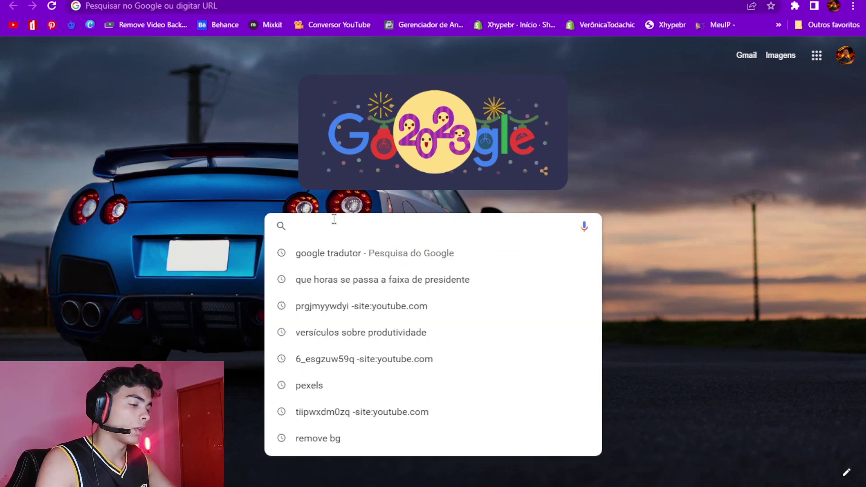
type("pexels")
key("Return")
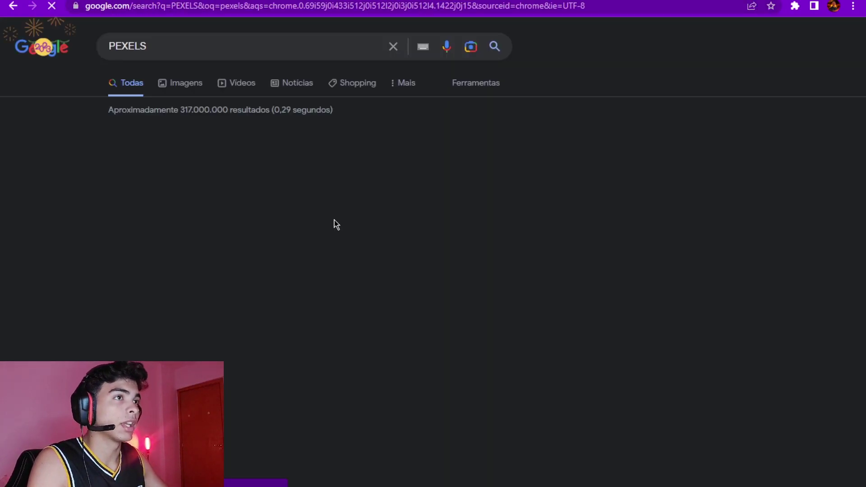
left_click(133, 153)
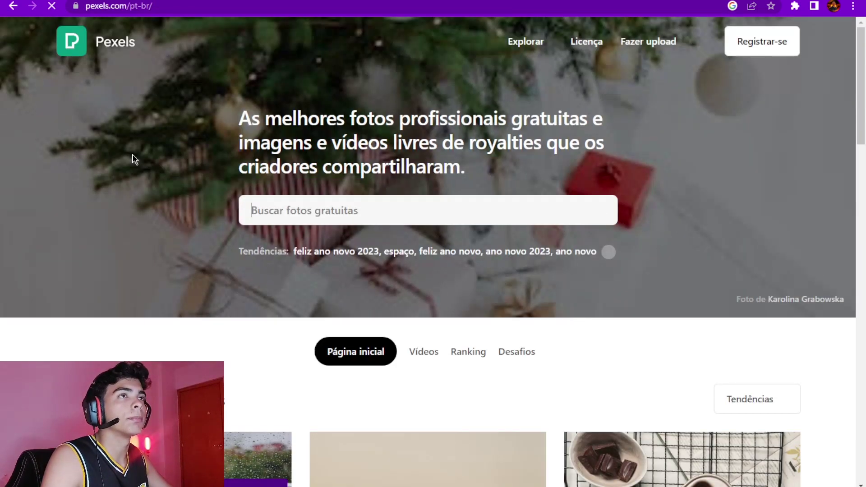
Search Pexels for 'fogos' and scroll through the fireworks results.
left_click(317, 208)
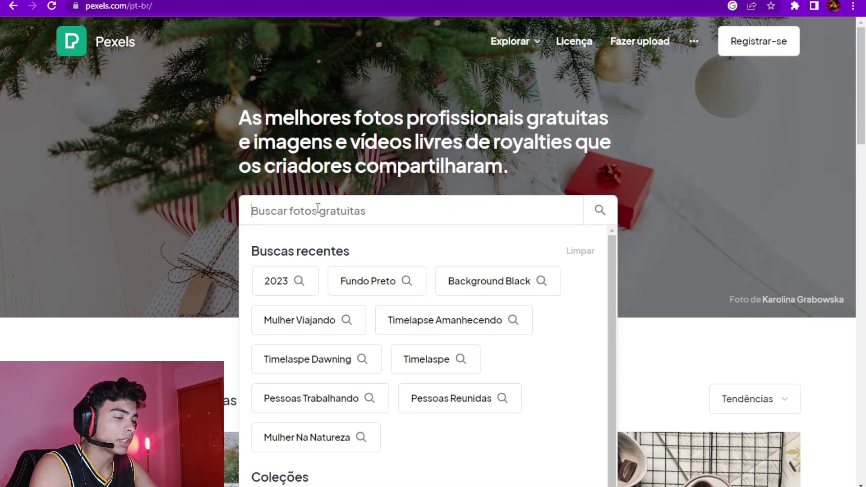
type("fogos")
key("Return")
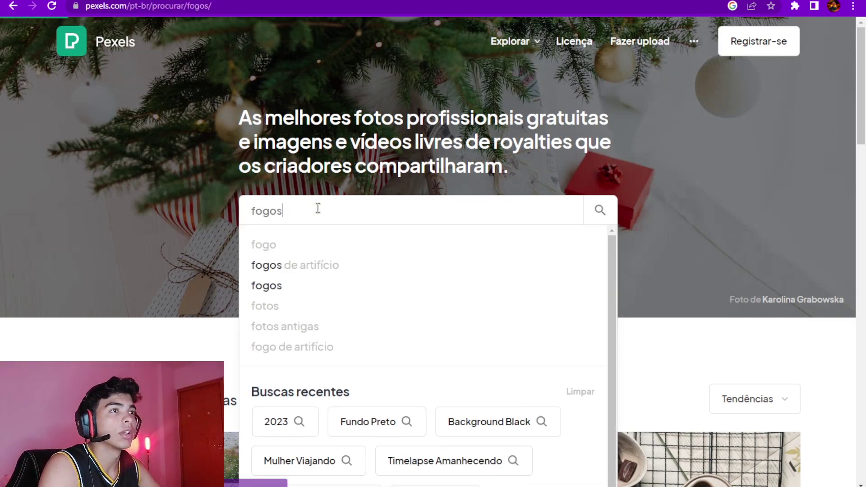
scroll(306, 221, "down", 1)
scroll(284, 216, "down", 2)
scroll(266, 203, "down", 1)
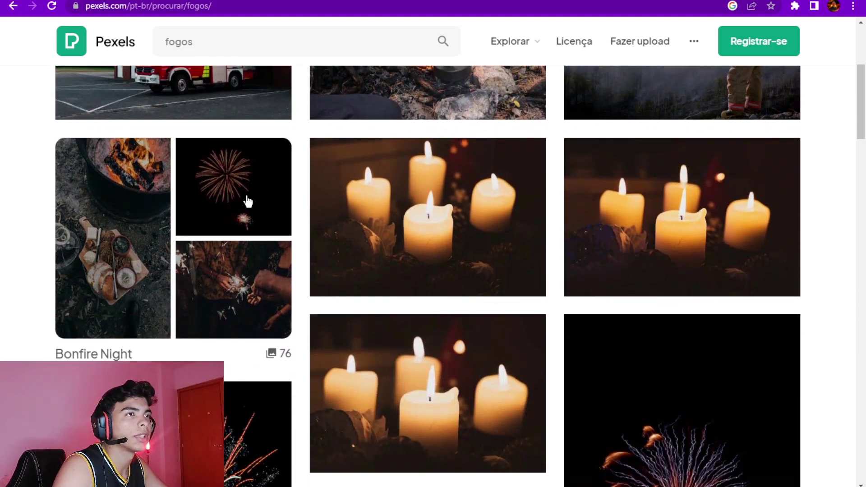
scroll(246, 199, "down", 1)
scroll(244, 200, "up", 1)
scroll(360, 190, "down", 3)
scroll(500, 180, "down", 2)
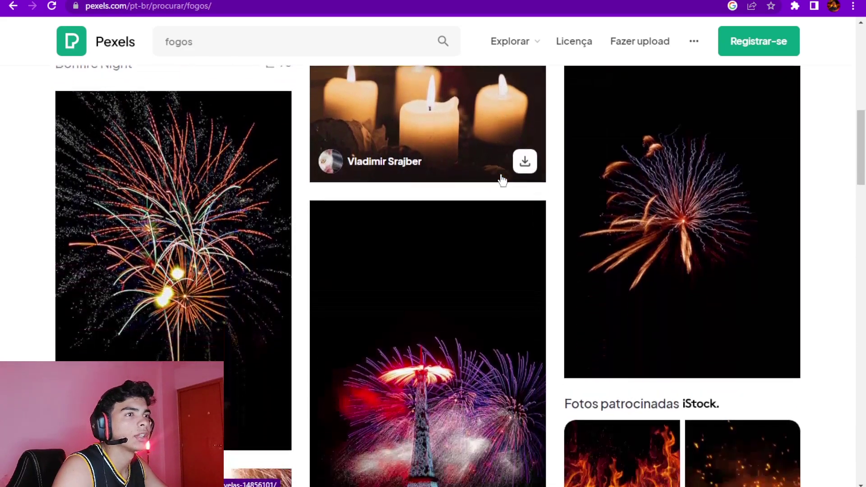
scroll(502, 181, "down", 1)
scroll(500, 181, "down", 3)
scroll(446, 187, "down", 1)
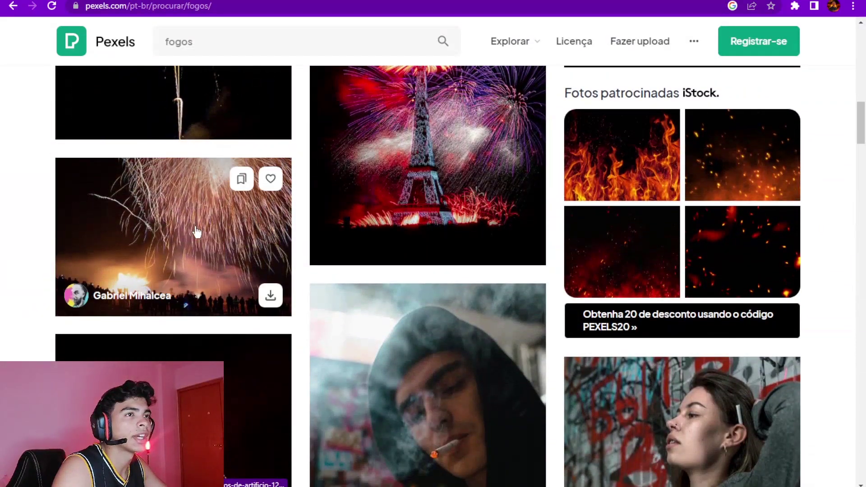
scroll(208, 233, "down", 2)
scroll(214, 230, "down", 3)
scroll(216, 229, "down", 3)
scroll(219, 228, "down", 3)
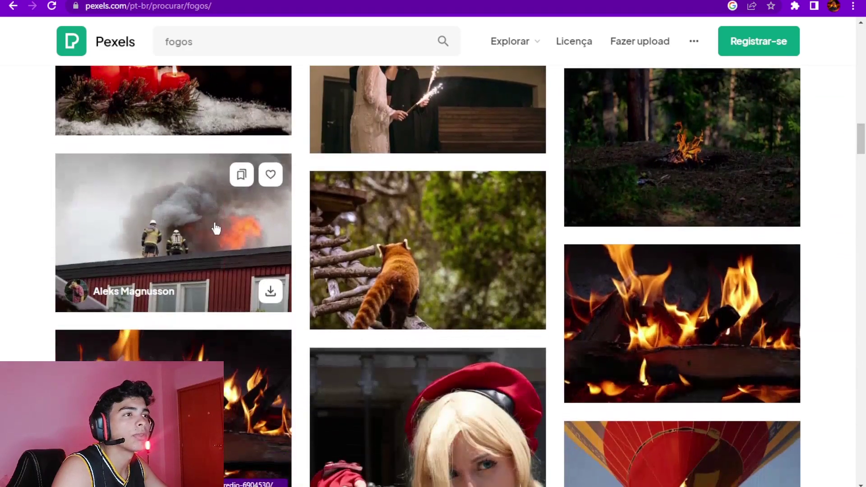
scroll(228, 228, "down", 4)
scroll(270, 230, "up", 3)
scroll(298, 244, "up", 10)
scroll(302, 259, "up", 6)
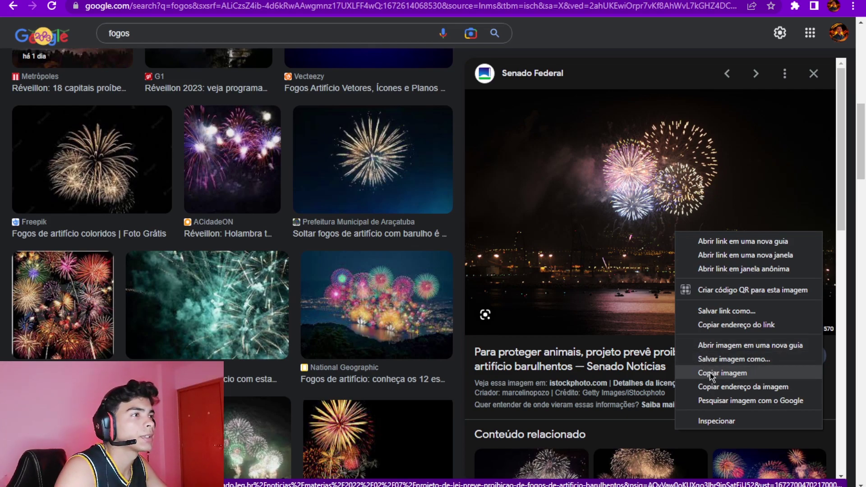
Copy the large fireworks-over-the-waterfront photo to the clipboard with Copiar imagem.
left_click(710, 373)
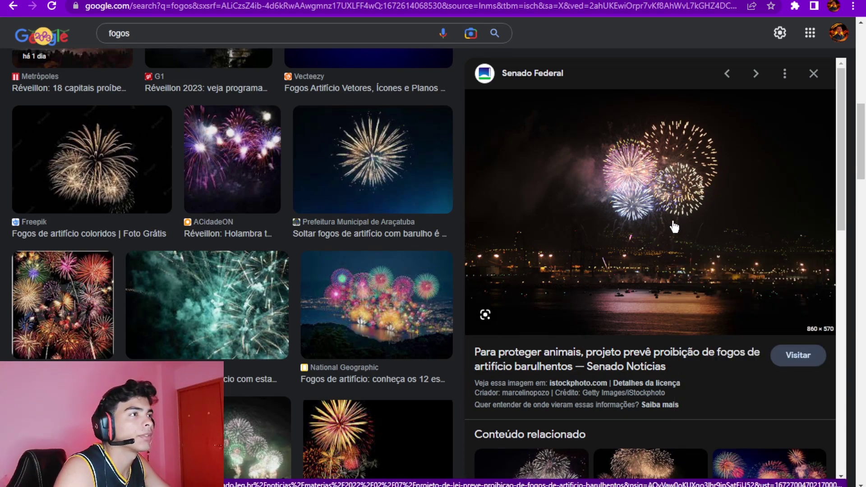
right_click(673, 222)
left_click(713, 370)
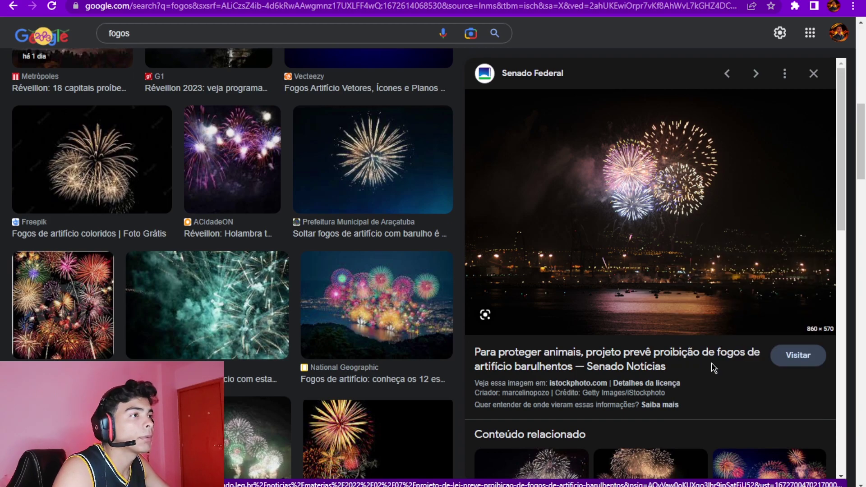
Paste the fireworks photo as a layer and stretch it to cover the canvas.
key("ctrl+v")
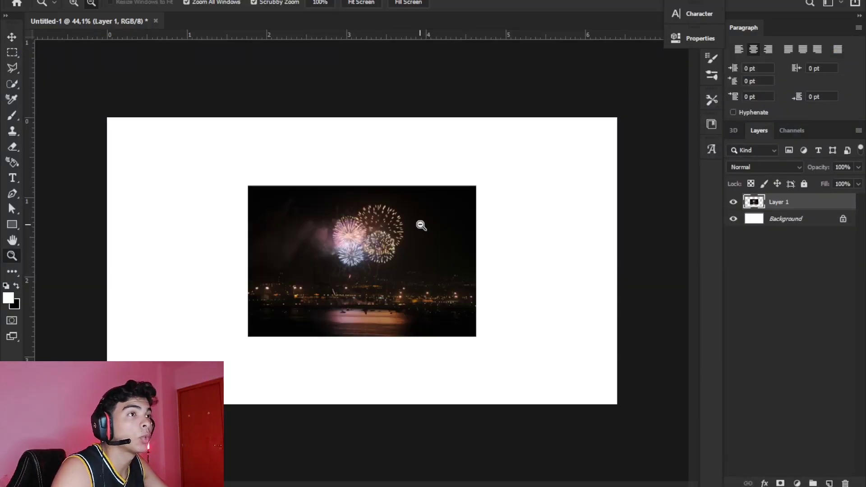
key("ctrl+t")
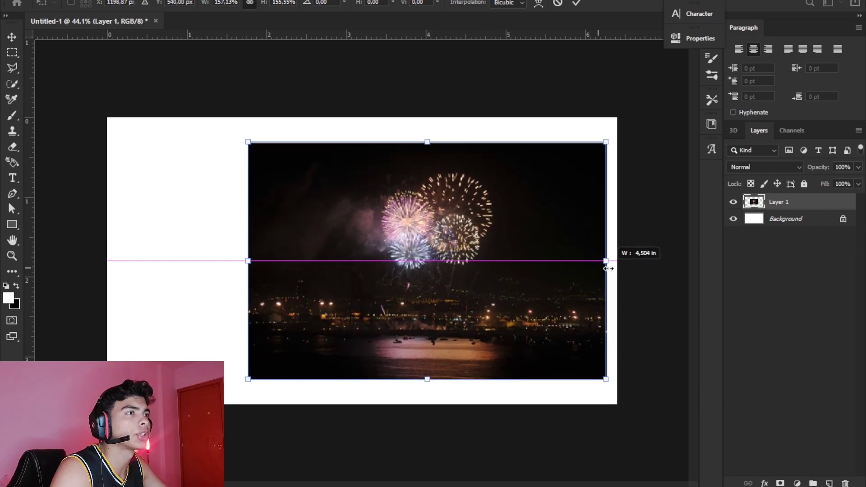
left_click_drag(486, 267, 627, 262)
left_click_drag(247, 263, 102, 265)
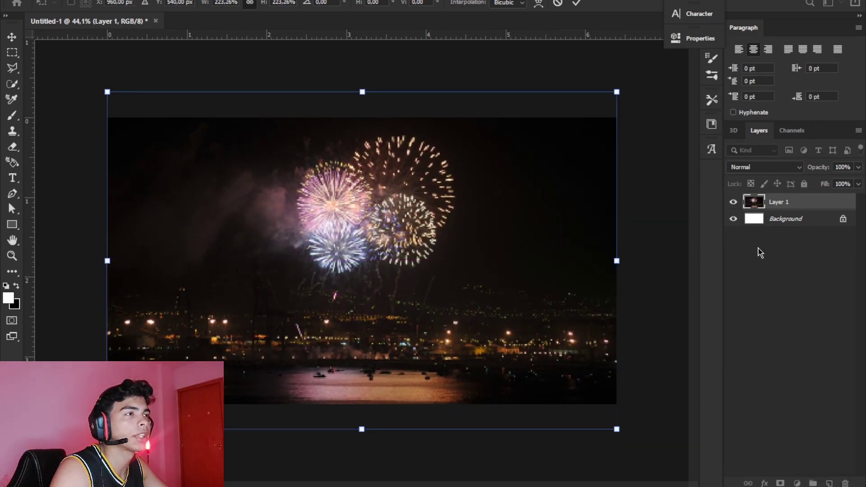
key("Return")
Fine-tune the fireworks layer's width and alignment on the canvas.
key("z")
key("v")
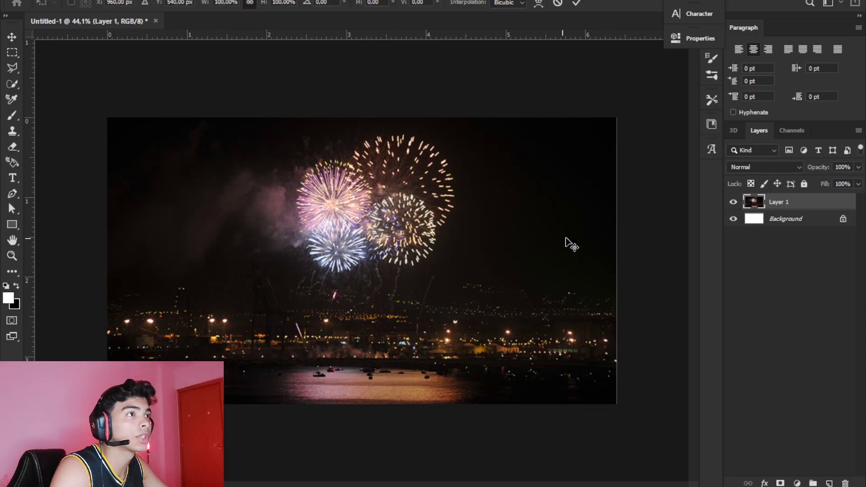
key("ctrl+t")
mouse_move(617, 261)
left_mouse_down()
mouse_move(589, 265)
mouse_move(617, 261)
left_mouse_up()
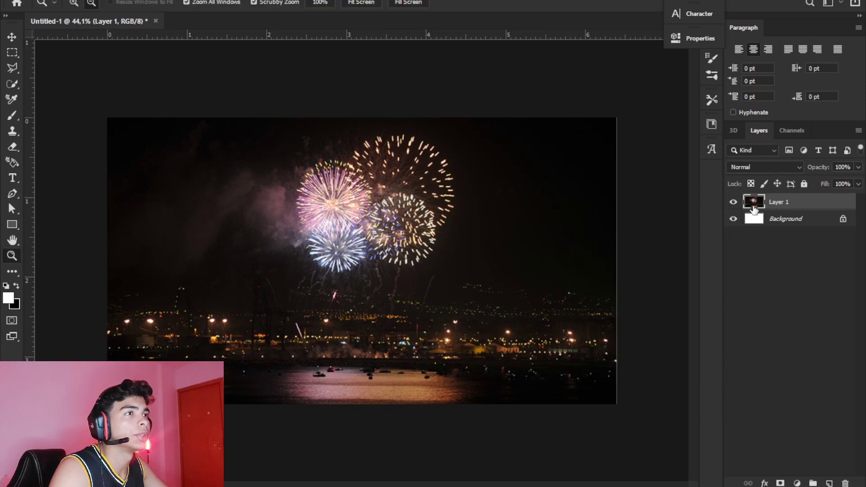
mouse_move(525, 267)
left_mouse_down()
mouse_move(537, 269)
mouse_move(528, 269)
left_mouse_up()
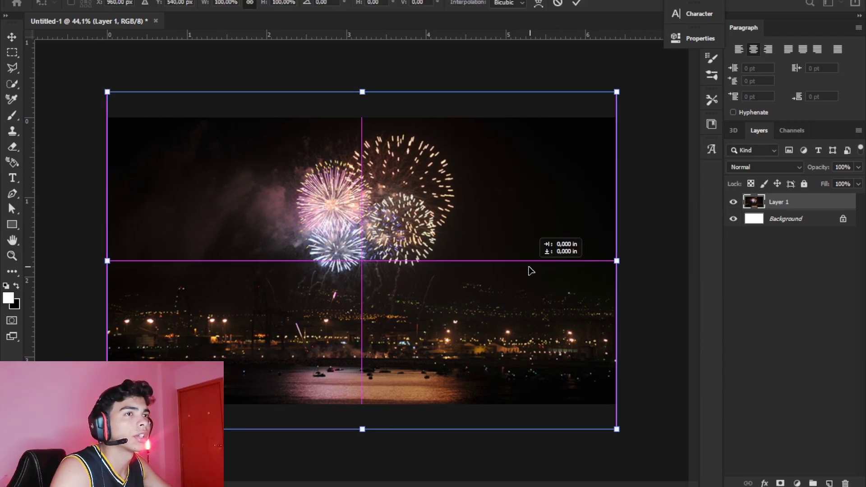
key("Return")
key("z")
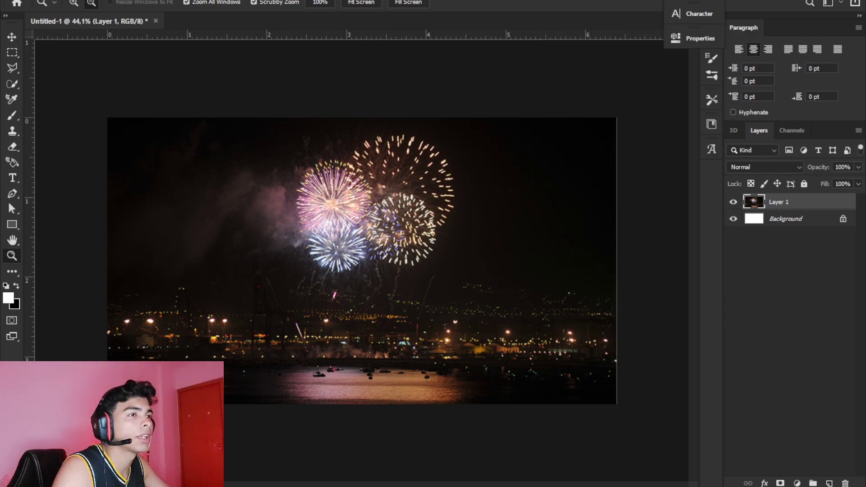
key("super+e")
In Downloads, select the WhatsApp Image 2023-01-01 photo of the woman.
left_click(355, 262)
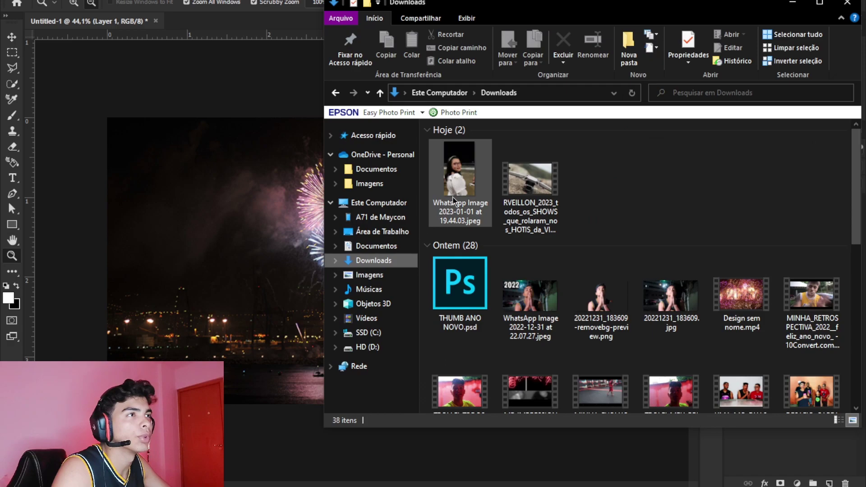
left_click(483, 210)
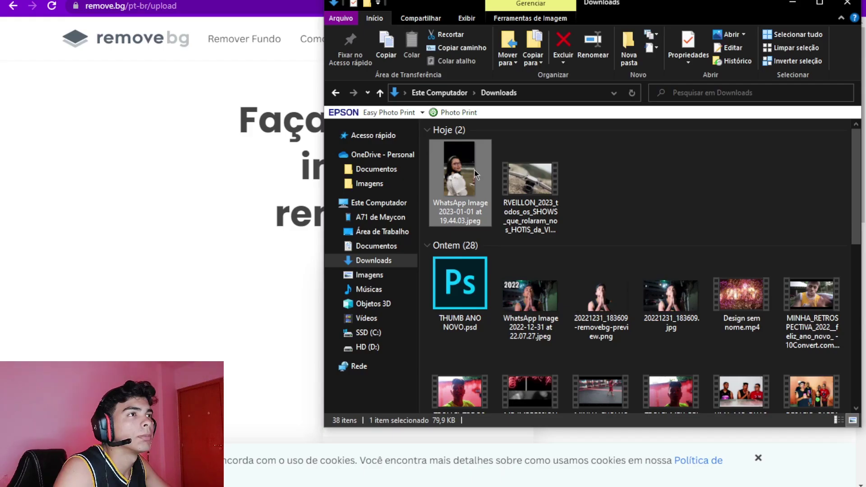
Upload the woman's photo to remove.bg and download the background-free cut-out.
left_click_drag(462, 177, 649, 158)
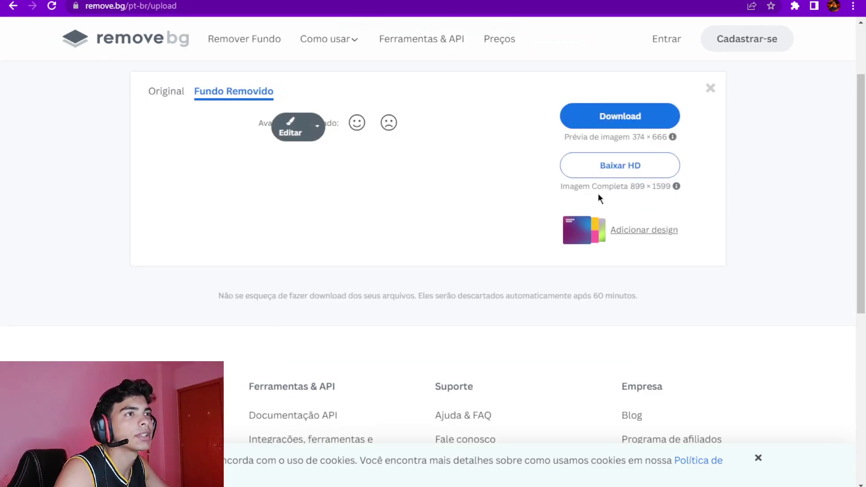
left_click(601, 180)
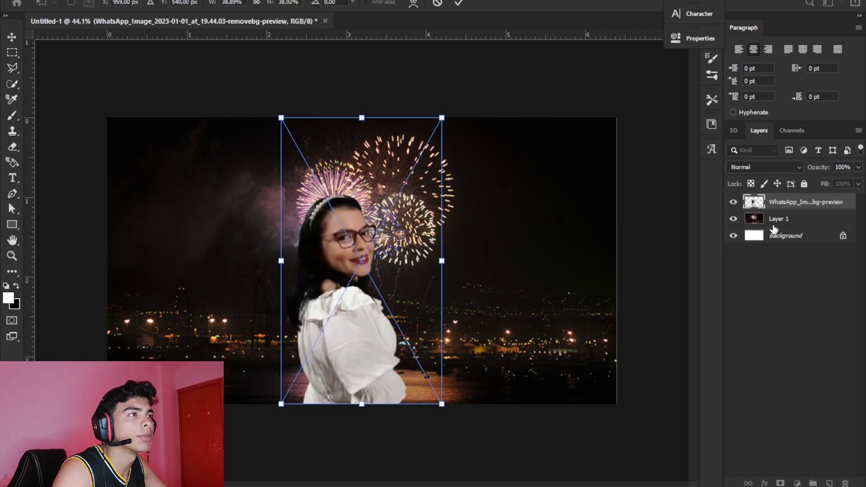
Place the cut-out and original photo, load the cut-out's outline, and move the original below it.
key("Return")
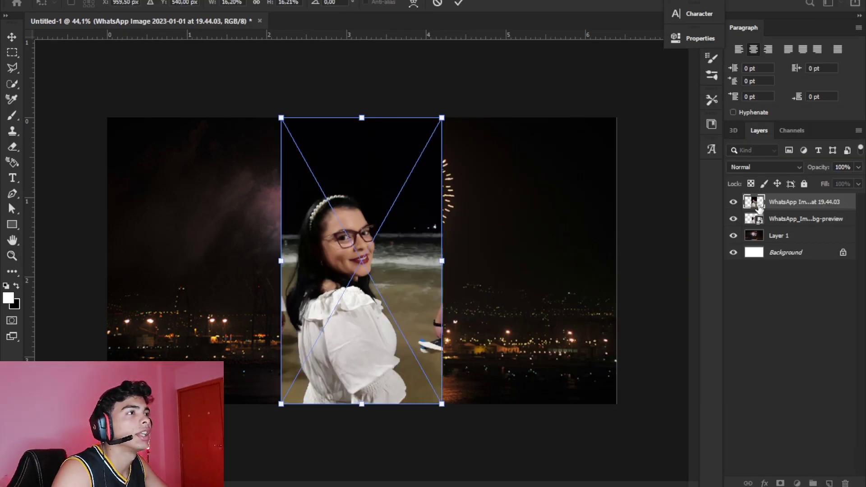
key("Return")
left_click(754, 220, "ctrl")
key("ctrl+bracketleft")
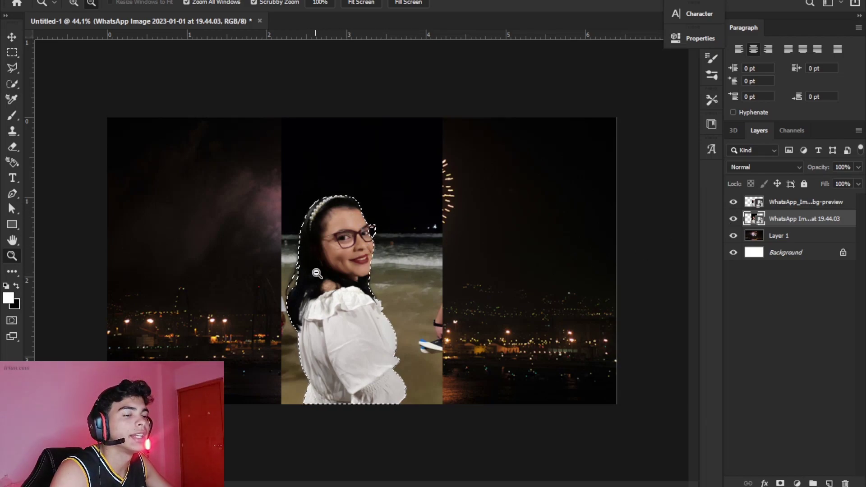
Copy the woman to her own Layer 2 and delete the preview and original photo layers.
key("ctrl+d")
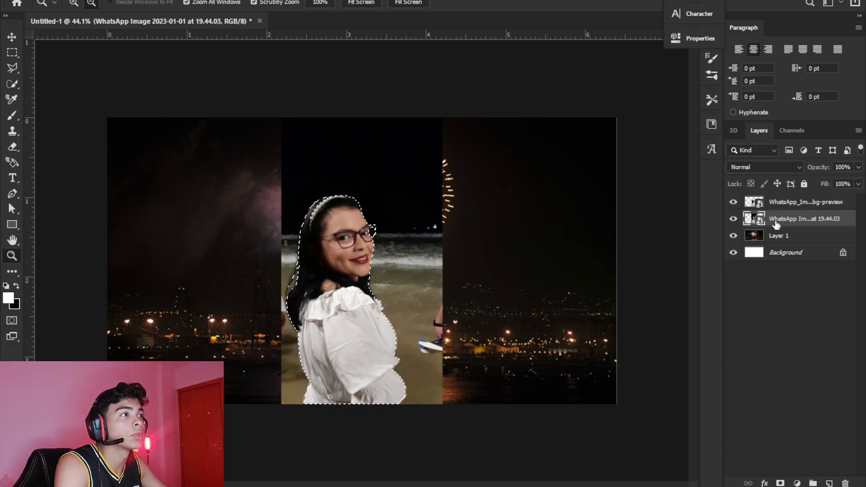
key("ctrl+j")
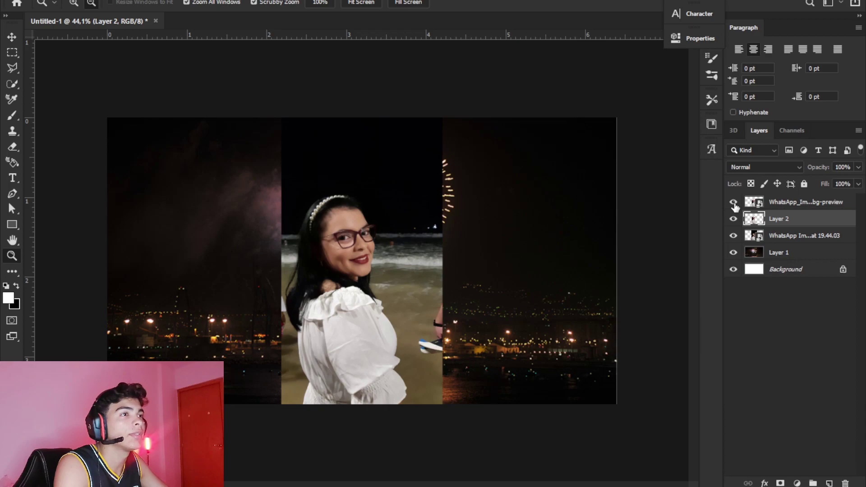
left_click(733, 203)
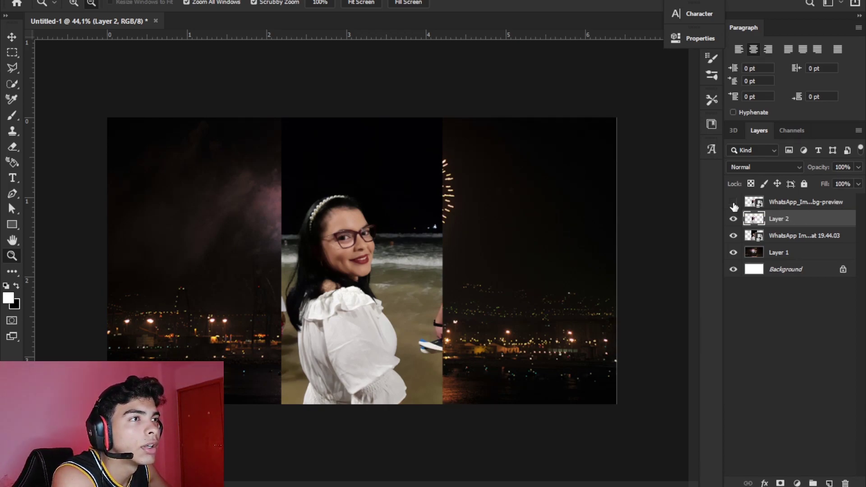
left_click(783, 207)
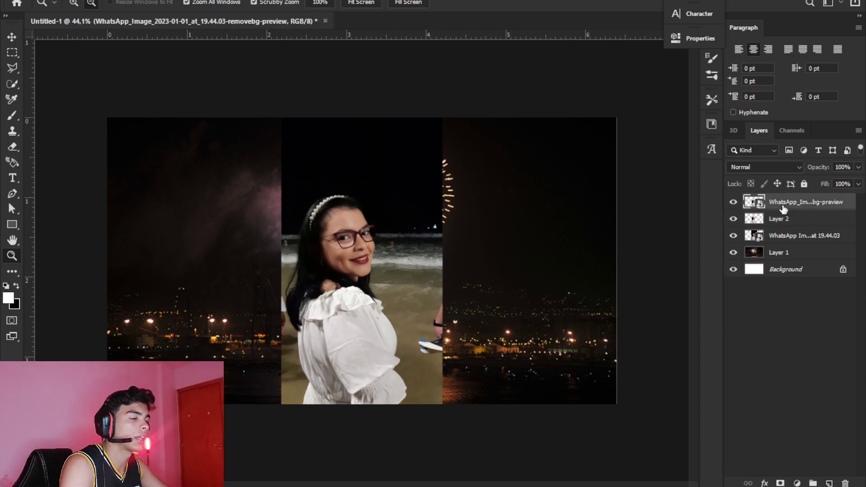
key("Delete")
left_click(772, 224)
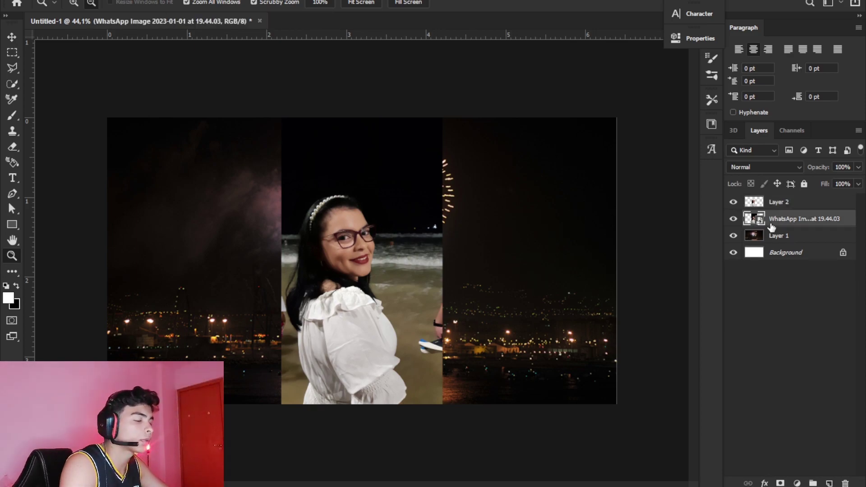
key("Delete")
Enlarge the woman's cut-out and move her to the left side of the canvas.
key("ctrl+t")
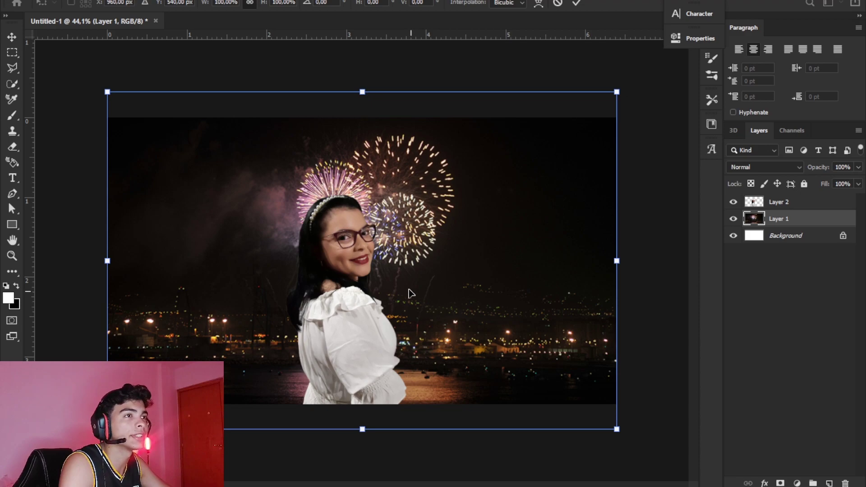
left_click(772, 203)
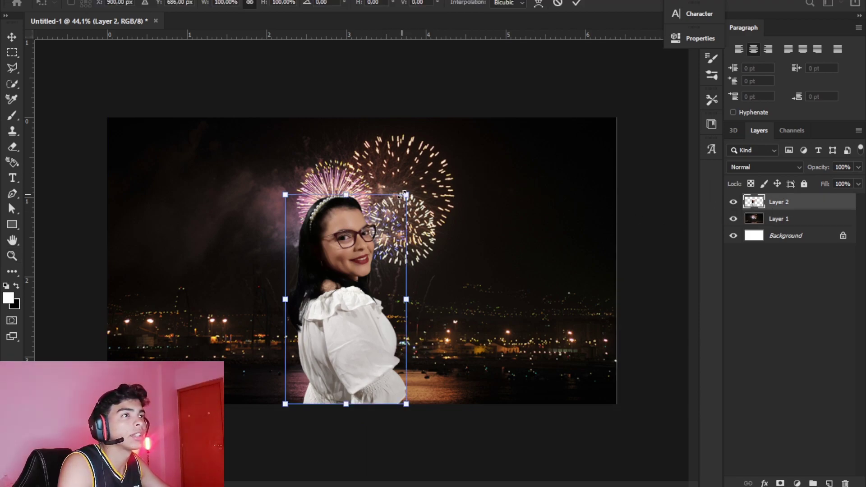
left_click_drag(404, 195, 491, 155)
left_click_drag(386, 221, 228, 280)
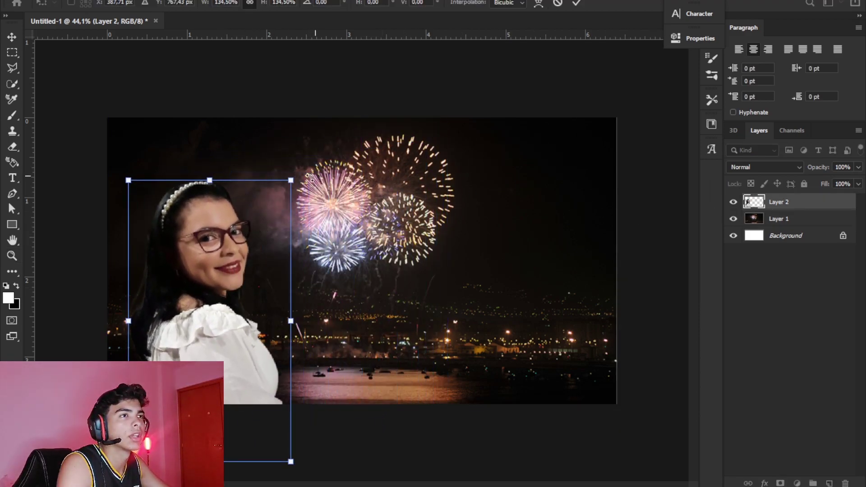
left_click_drag(291, 180, 310, 144)
left_click_drag(266, 192, 261, 199)
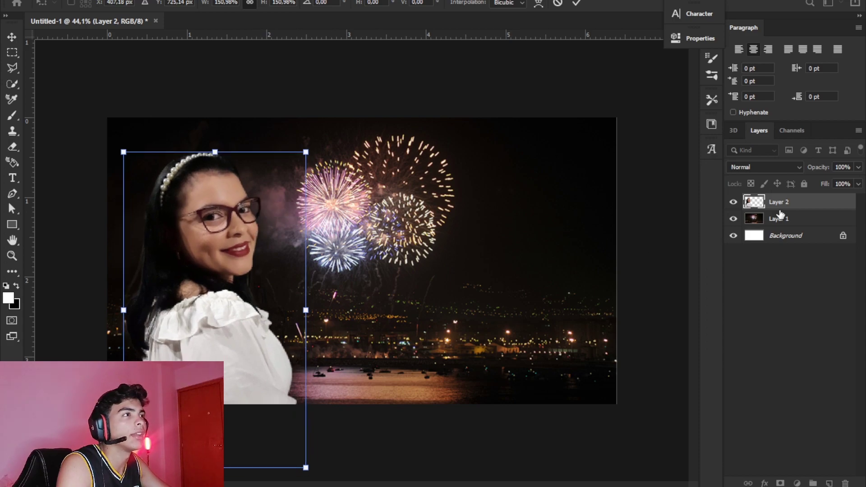
Enlarge the fireworks background beyond the canvas edges and shift it up slightly.
left_click(779, 218)
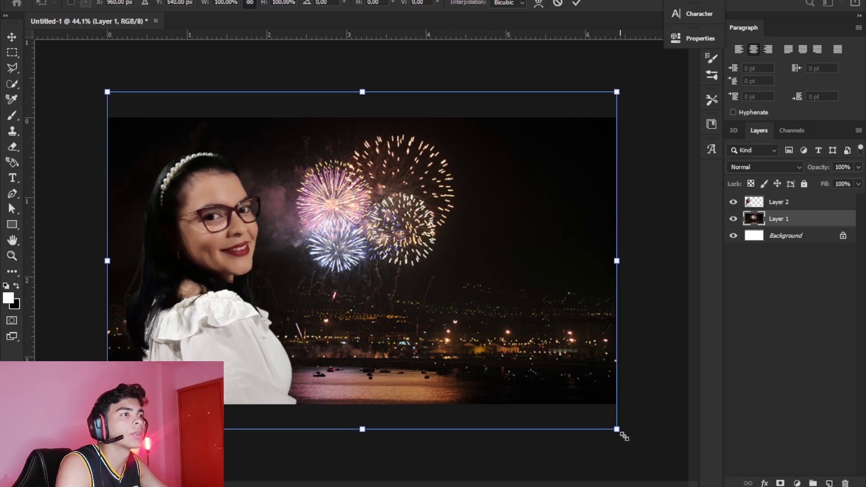
left_click_drag(619, 431, 683, 473)
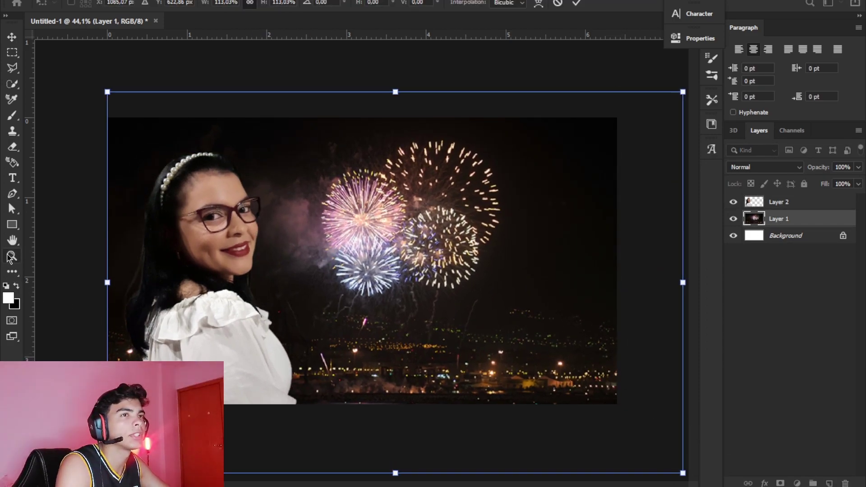
key("ctrl+0")
key("ctrl+z")
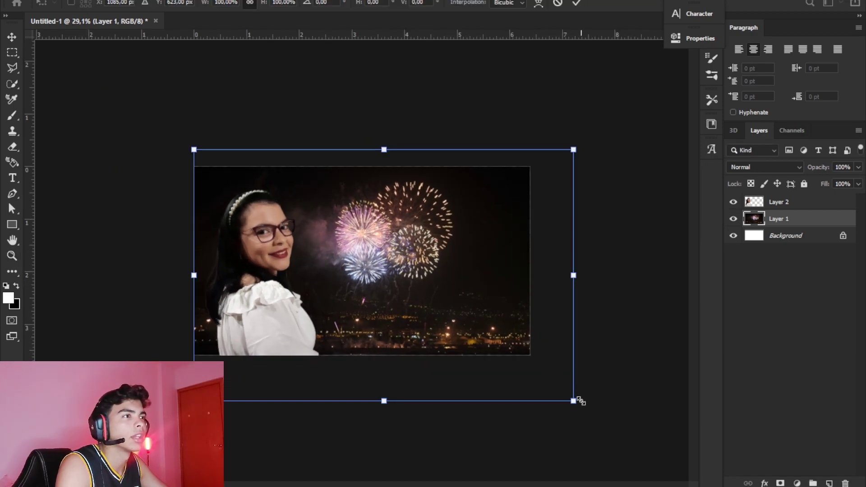
left_click_drag(574, 401, 614, 427)
left_click_drag(531, 358, 531, 347)
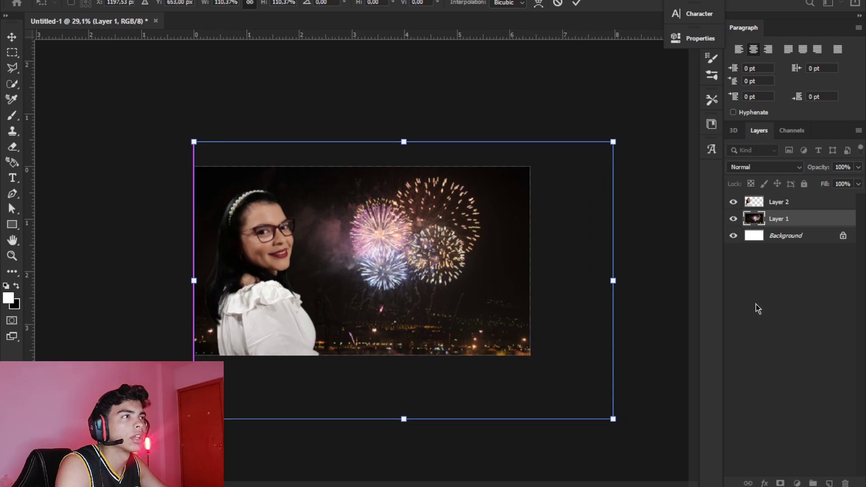
key("Return")
Nudge the woman's cut-out a few pixels into its final position.
left_click(777, 203)
key("ctrl+t")
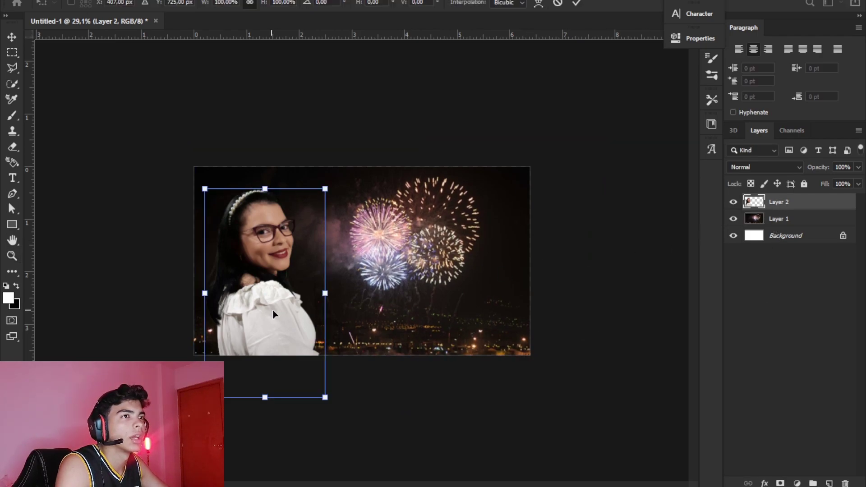
left_click_drag(272, 310, 272, 309)
key("Return")
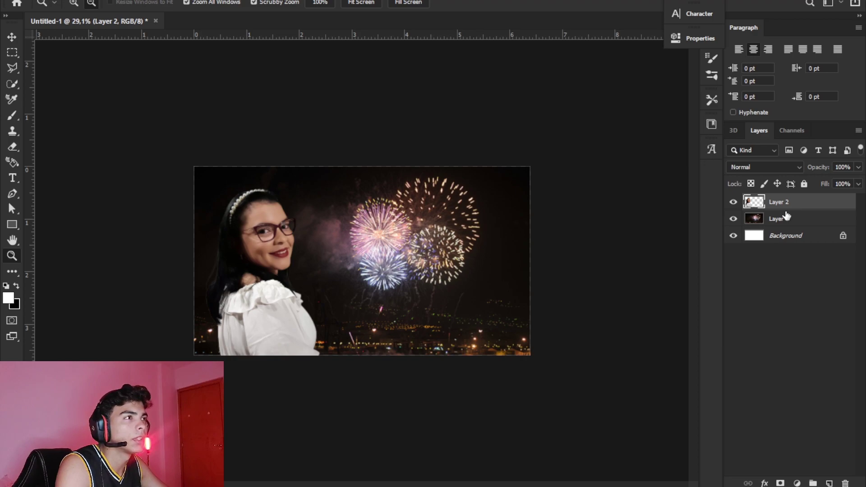
In Camera Raw, raise the fireworks' saturation, vibrance and texture, and lower the highlights.
left_click(757, 222)
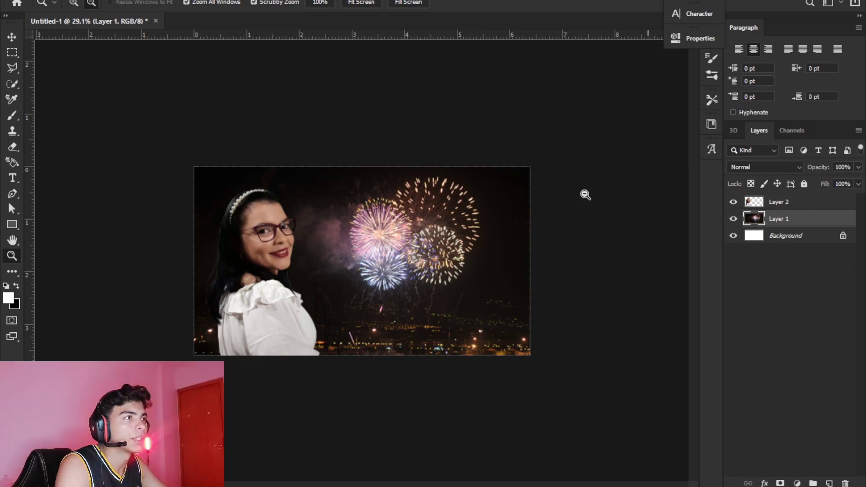
left_click(195, 1)
left_click(207, 53)
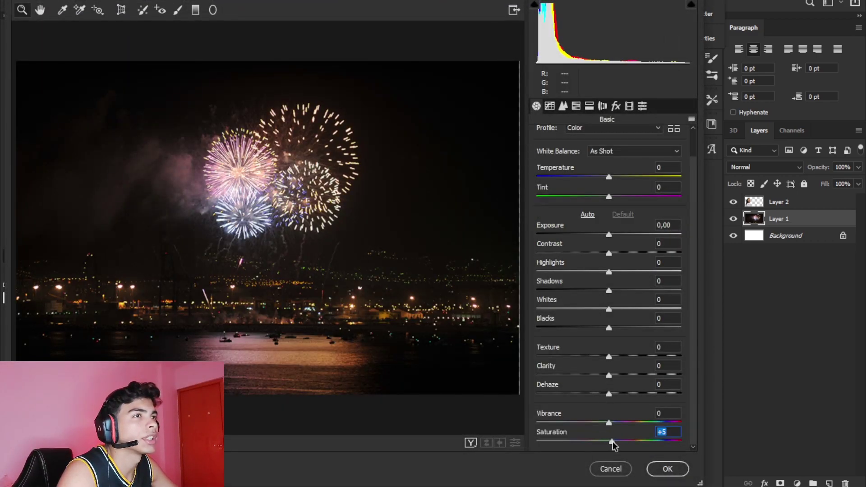
left_click_drag(612, 444, 645, 444)
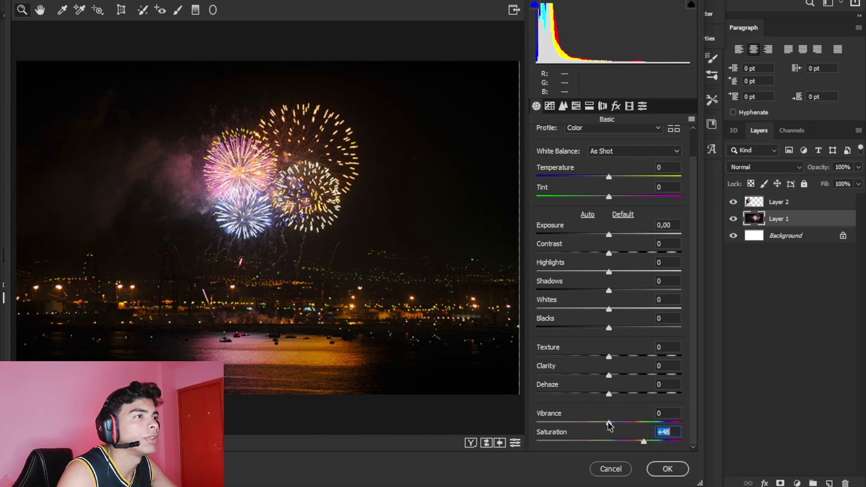
left_click_drag(609, 423, 642, 442)
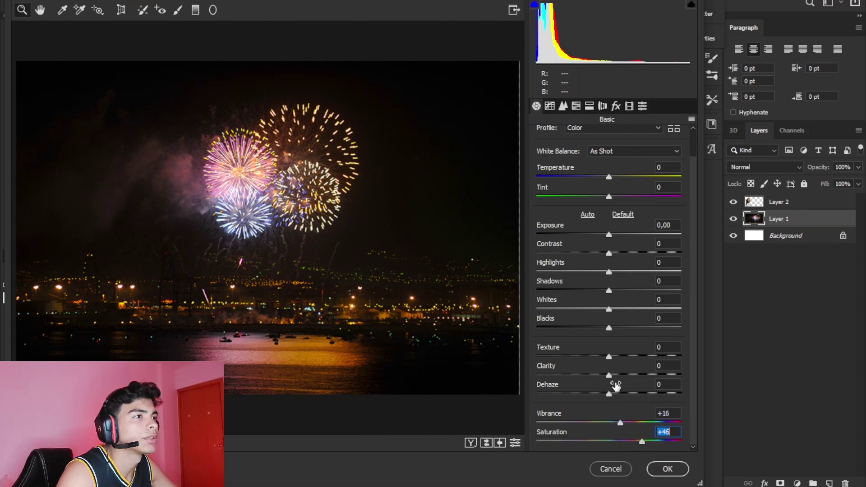
left_click_drag(608, 356, 745, 358)
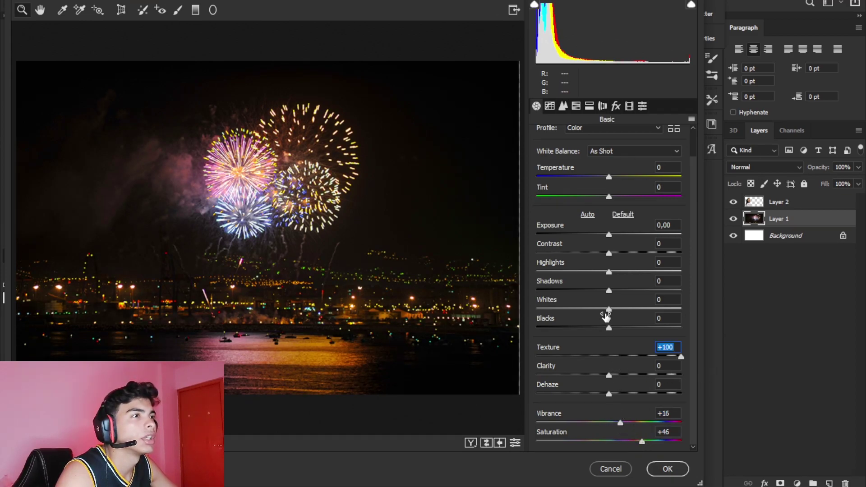
mouse_move(609, 271)
left_mouse_down()
mouse_move(554, 271)
mouse_move(585, 272)
mouse_move(625, 253)
left_mouse_up()
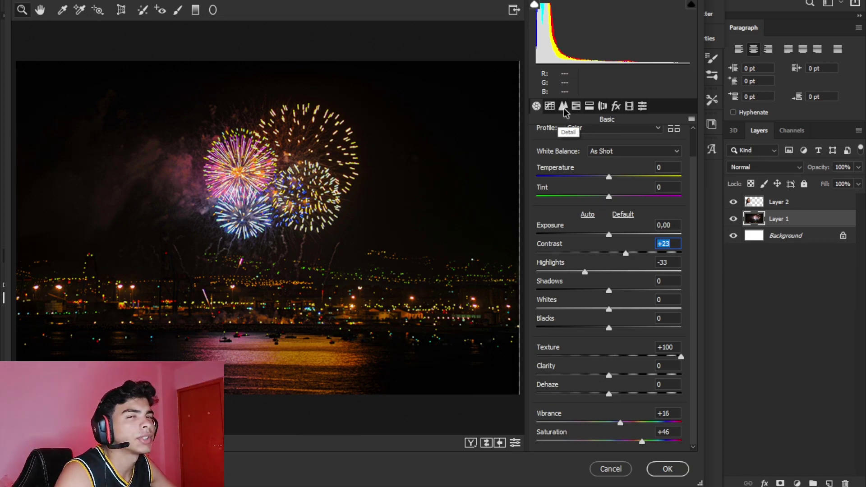
Apply maximum luminance noise reduction and commit the Camera Raw edits.
left_click(563, 106)
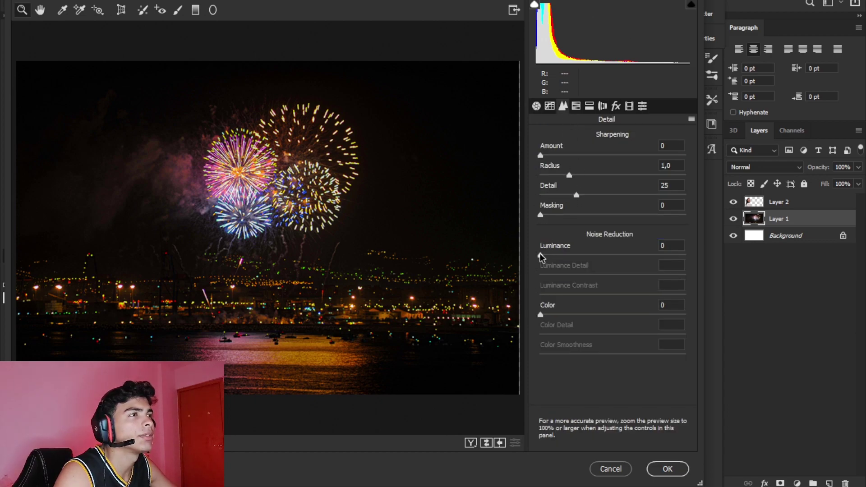
left_click_drag(541, 257, 684, 255)
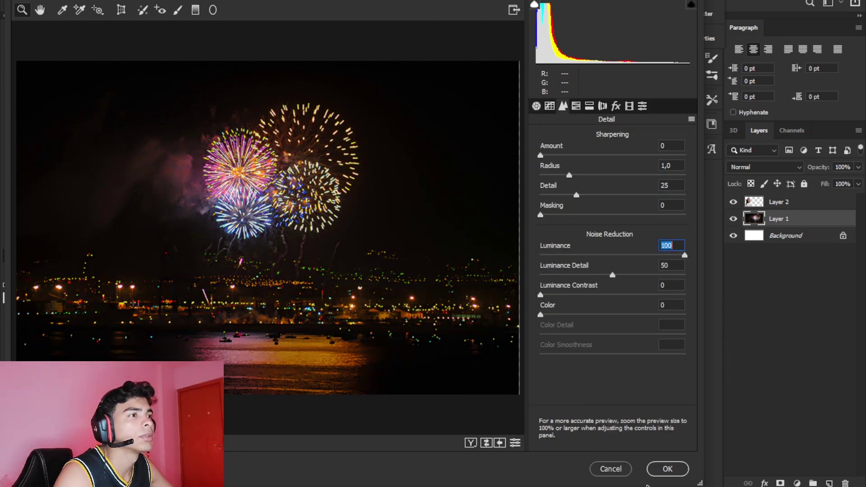
left_click(662, 470)
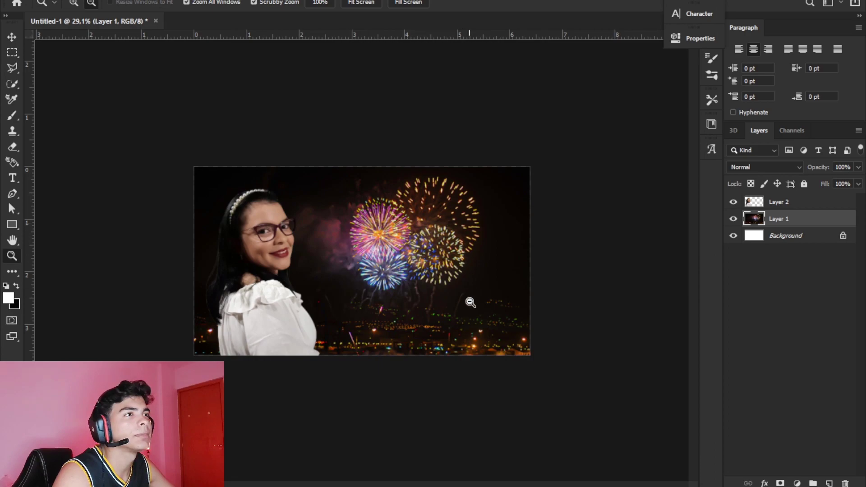
Select the woman's cut-out layer and bring up the Filter menu.
scroll(298, 265, "up", 3)
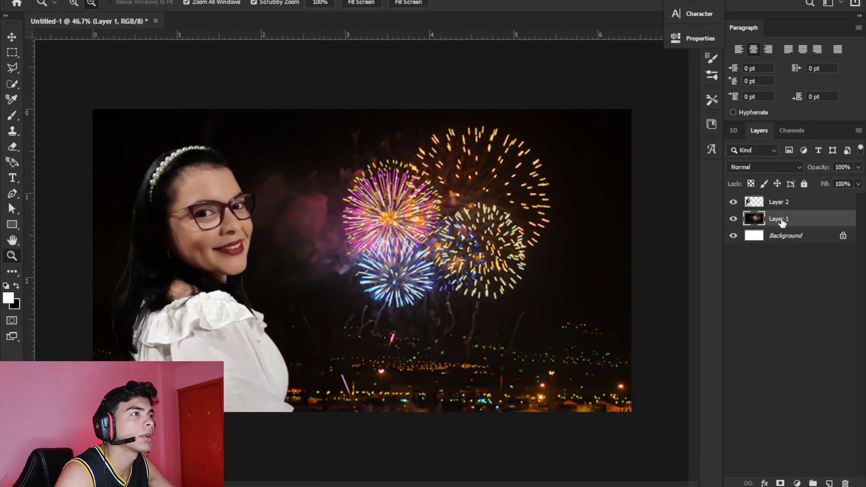
left_click(779, 202)
left_click(180, 0)
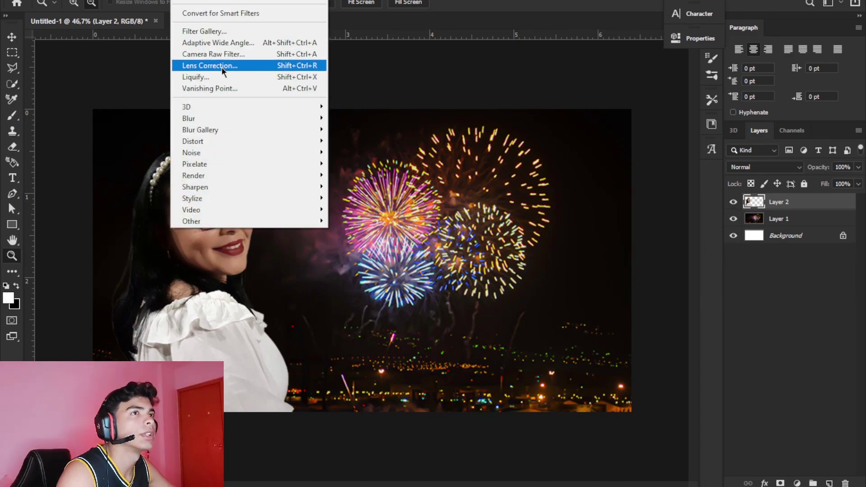
In Camera Raw, set Saturation +24, Vibrance +10, Clarity +15, Texture max, Highlights -100, Exposure +0.70.
left_click(232, 56)
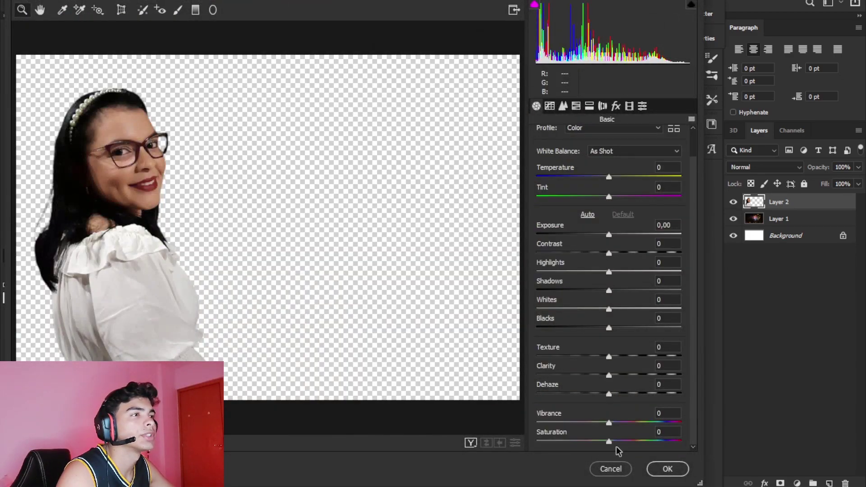
left_click_drag(609, 441, 627, 442)
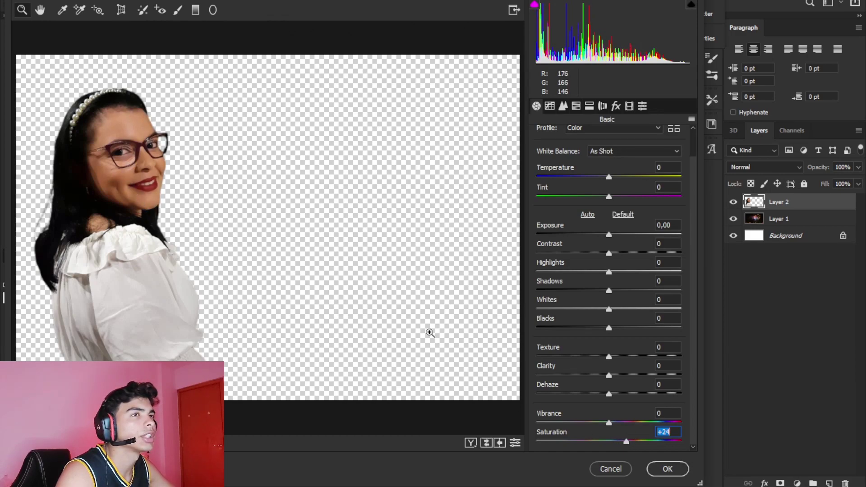
left_click_drag(612, 425, 619, 426)
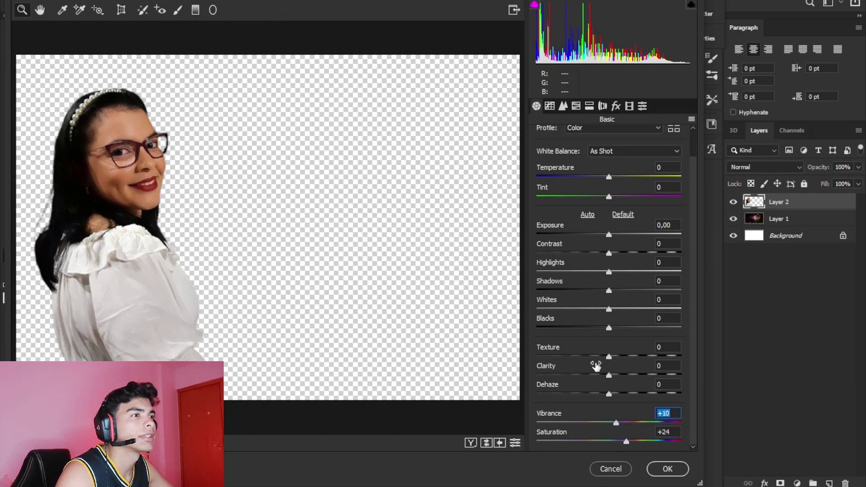
left_click_drag(610, 375, 727, 377)
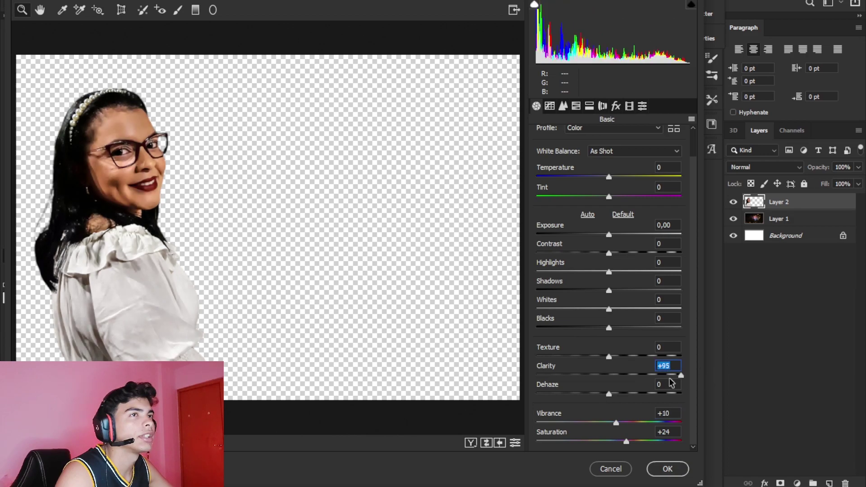
left_click_drag(671, 383, 622, 384)
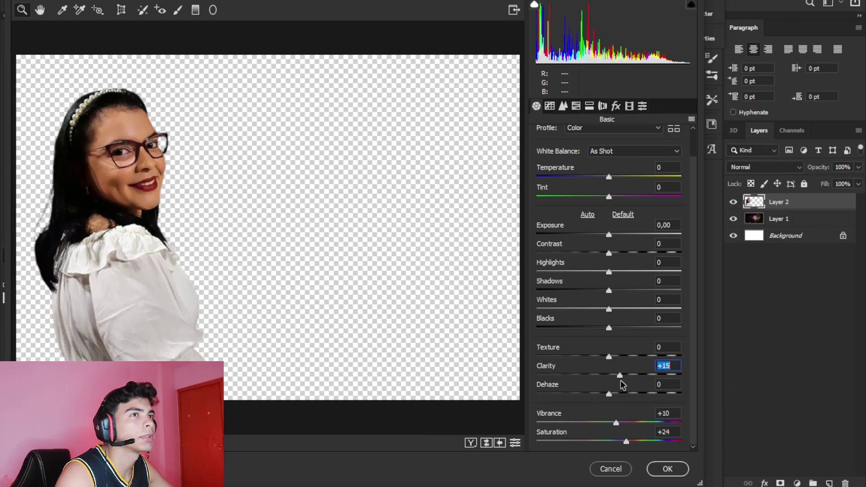
left_click_drag(617, 359, 682, 359)
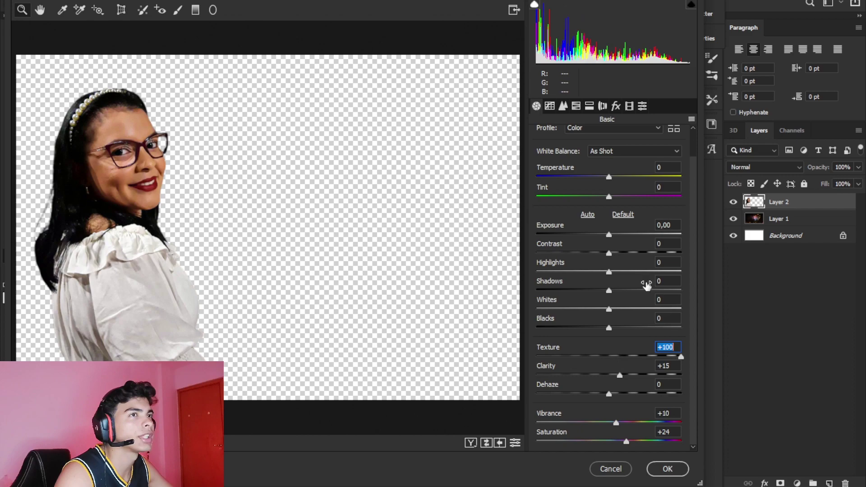
mouse_move(608, 272)
left_mouse_down()
mouse_move(561, 273)
mouse_move(585, 276)
left_mouse_up()
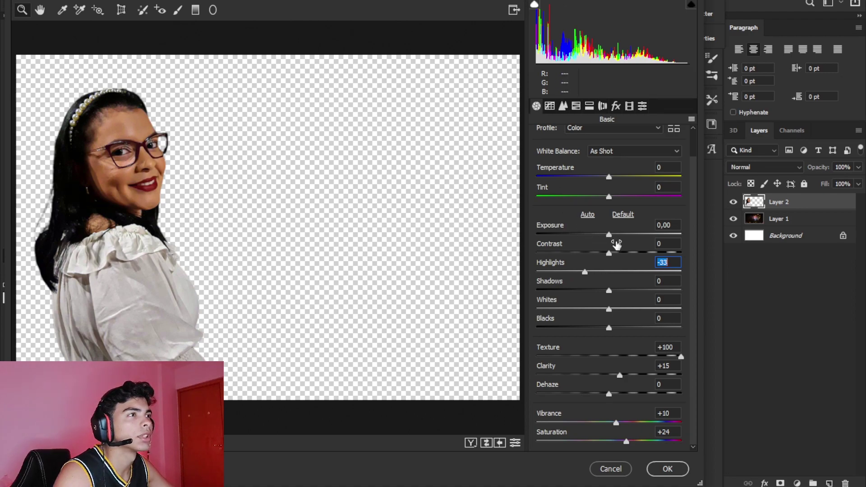
left_click_drag(609, 234, 629, 235)
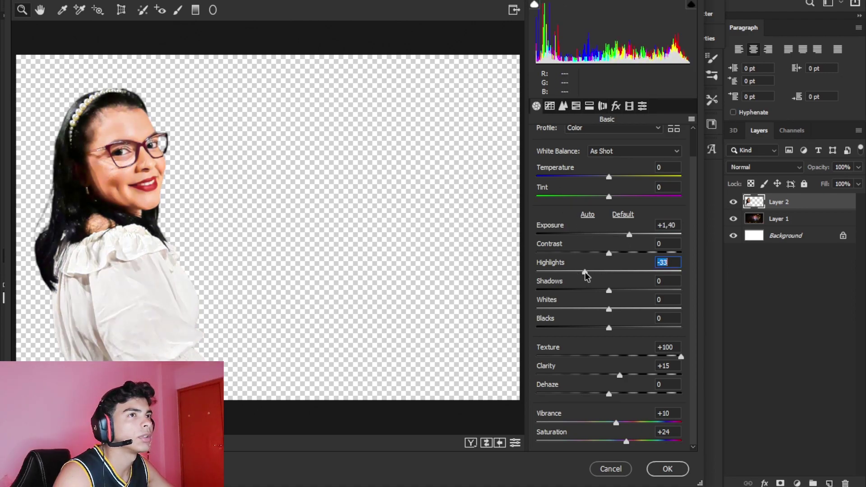
left_click_drag(585, 273, 523, 276)
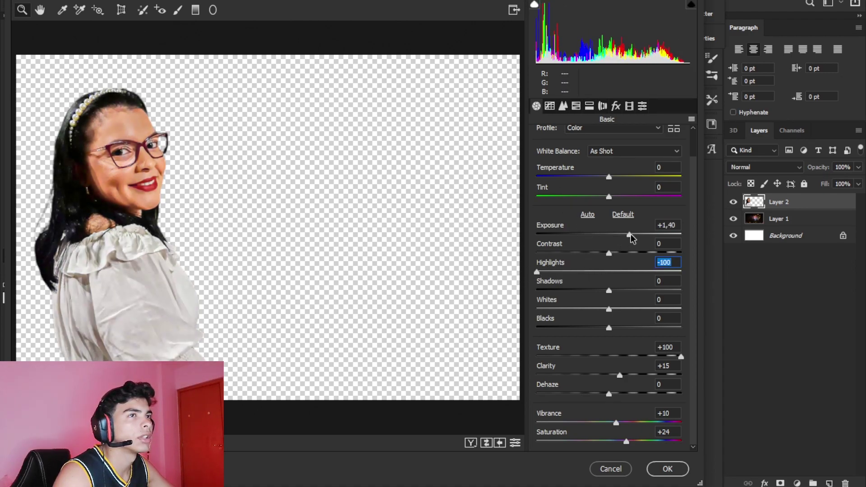
left_click_drag(629, 235, 620, 235)
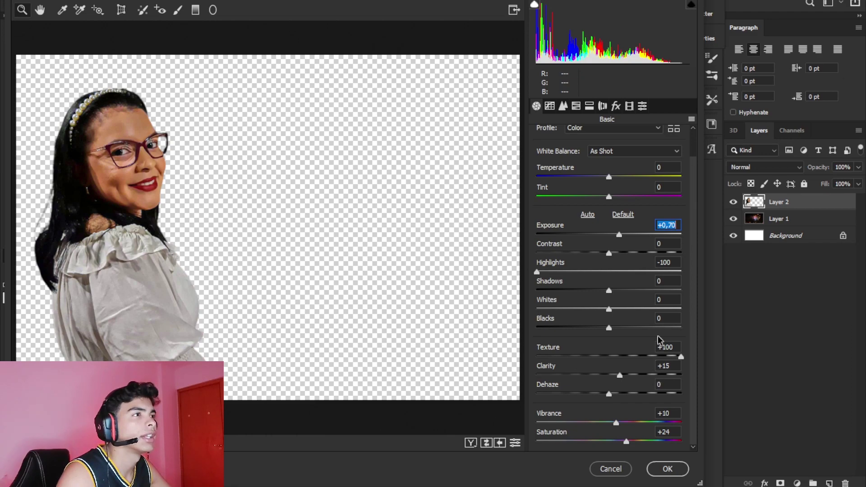
Set Detail luminance noise reduction to 100 and apply the Camera Raw edits.
left_click(563, 105)
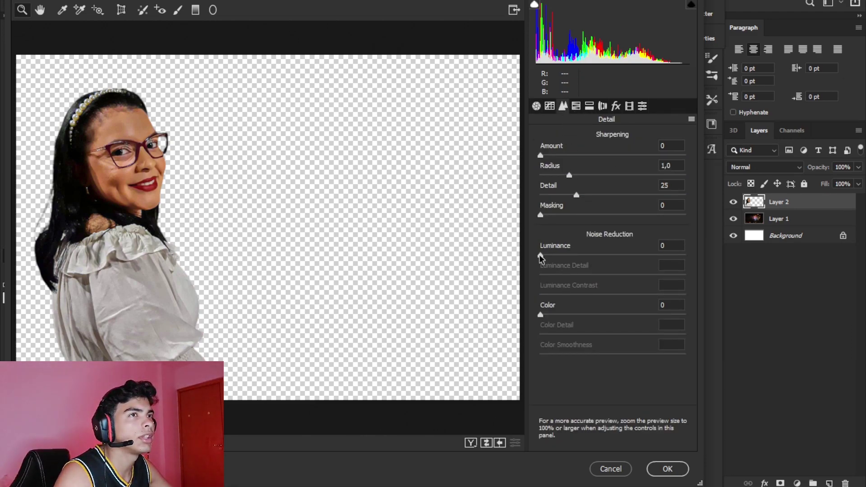
left_click_drag(540, 256, 567, 256)
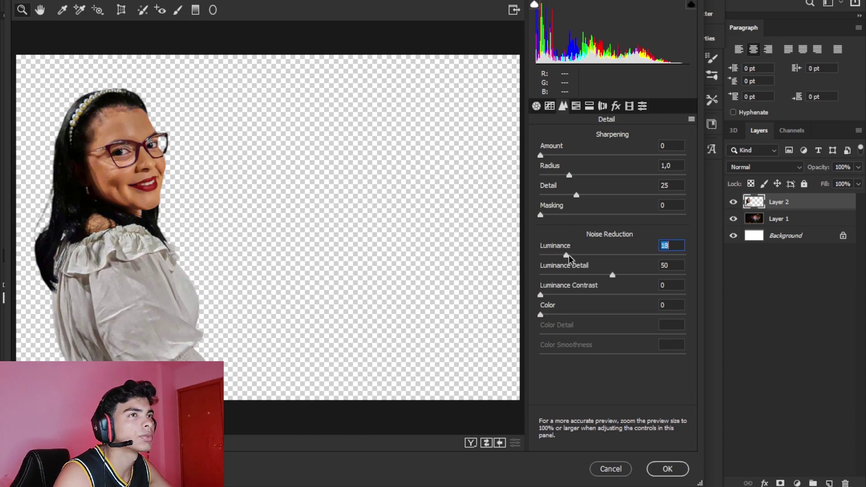
left_click_drag(633, 258, 704, 255)
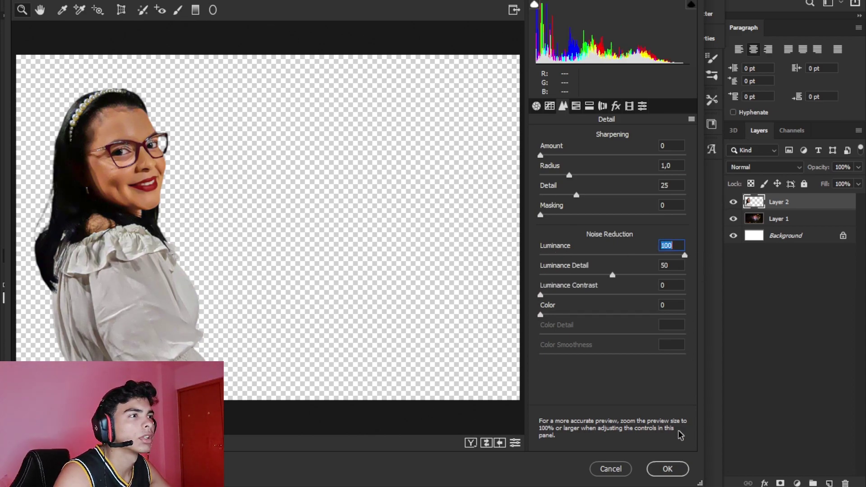
left_click(663, 468)
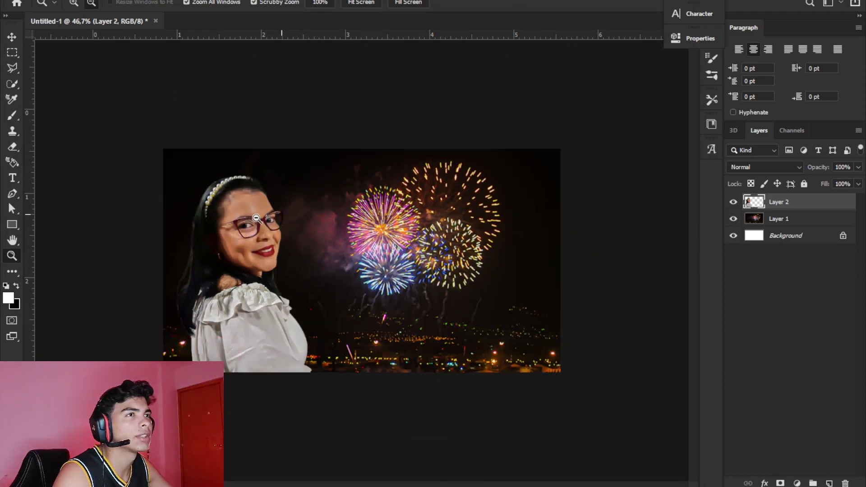
Zoom out and add a new empty layer above the fireworks background layer.
left_click_drag(255, 218, 438, 255)
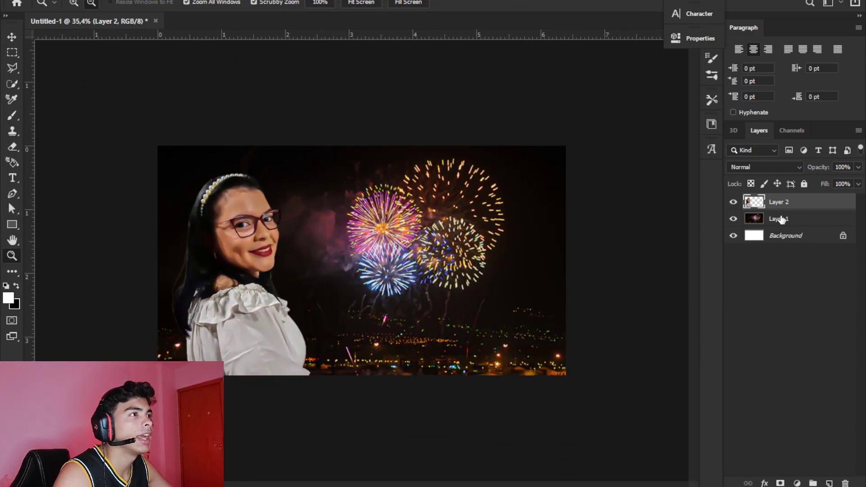
left_click(781, 219)
left_click(828, 483)
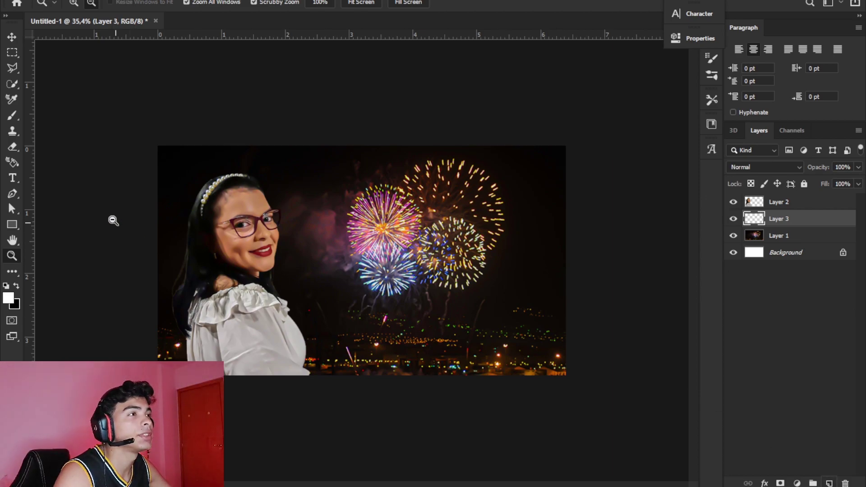
Paint soft black shading around the woman on Layer 3 with a 0% hardness Soft Round brush.
left_click(11, 115)
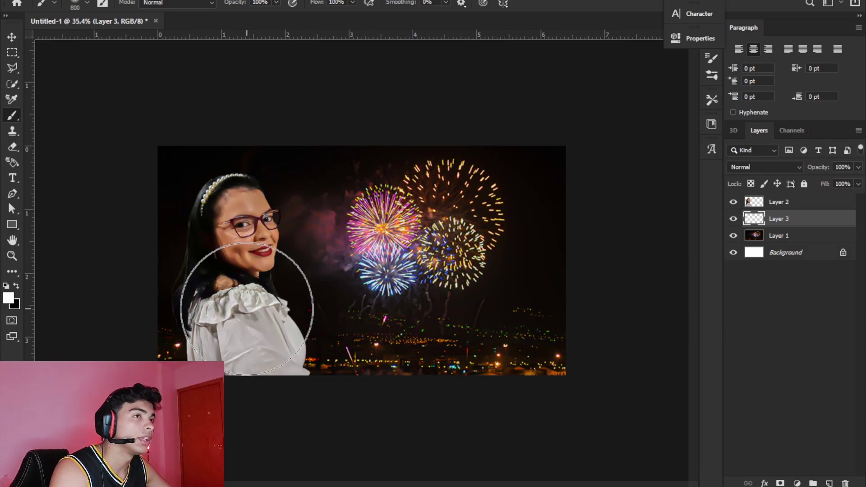
key("bracketleft")
key("bracketleft")
right_click(370, 295)
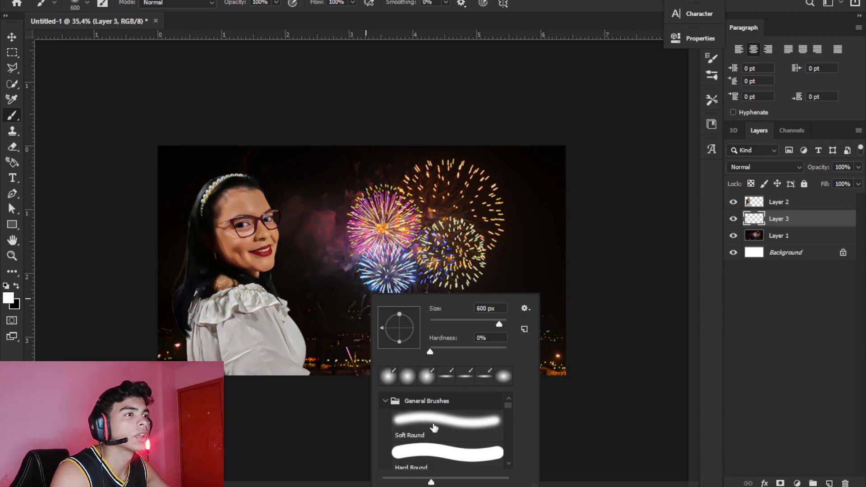
left_click(769, 223)
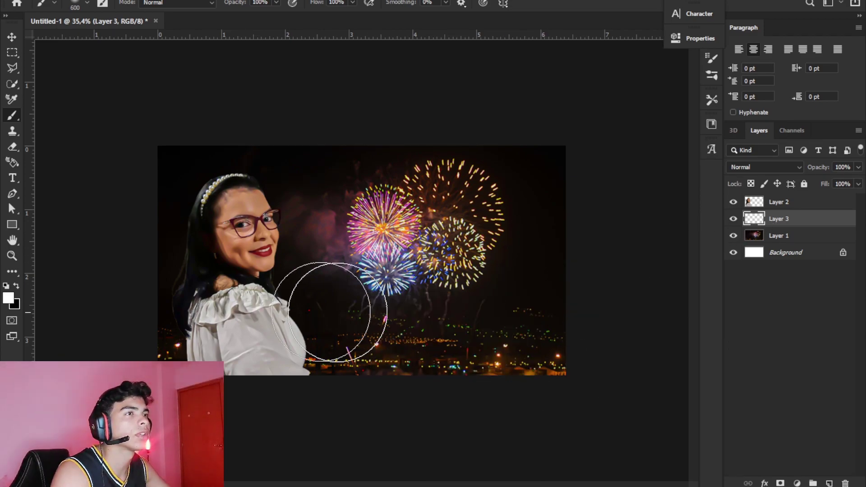
left_click_drag(230, 322, 231, 328)
key("bracketleft")
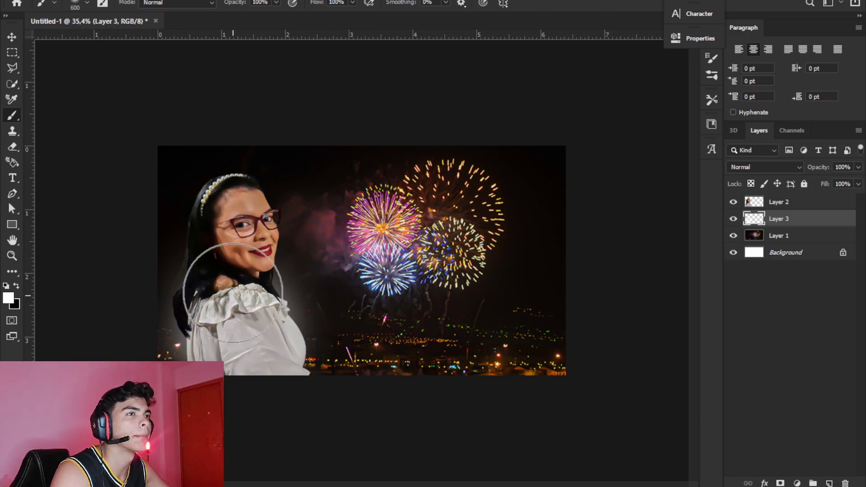
key("bracketleft")
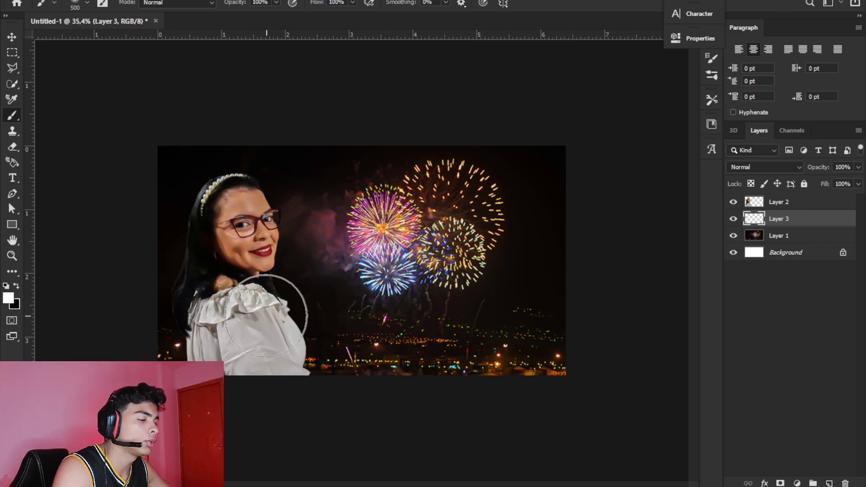
key("bracketright")
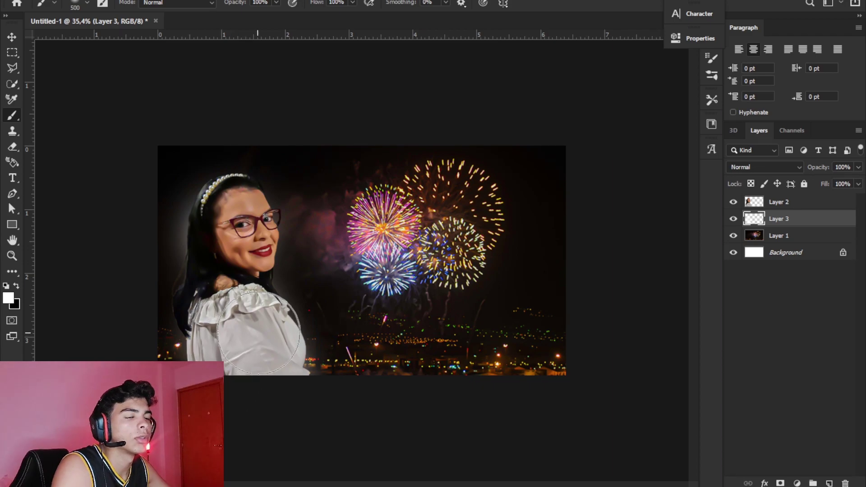
key("bracketleft")
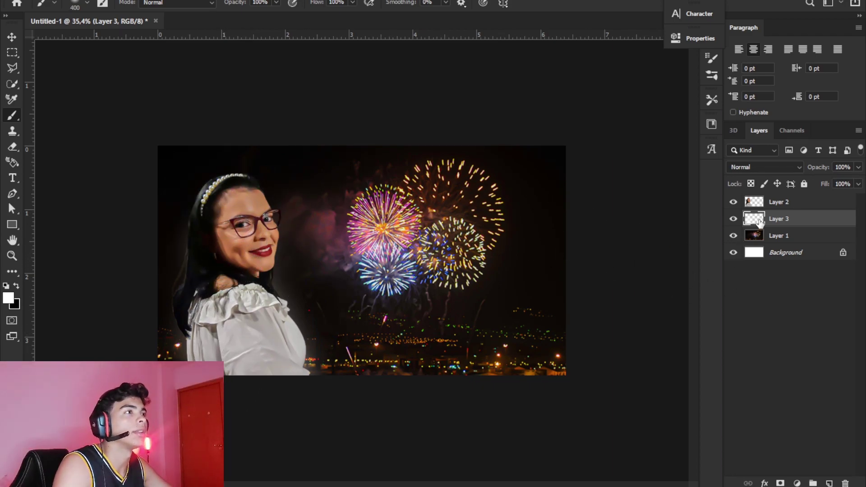
Zoom the view in slightly and then back out a little.
left_click(12, 255)
left_click_drag(303, 218, 303, 222)
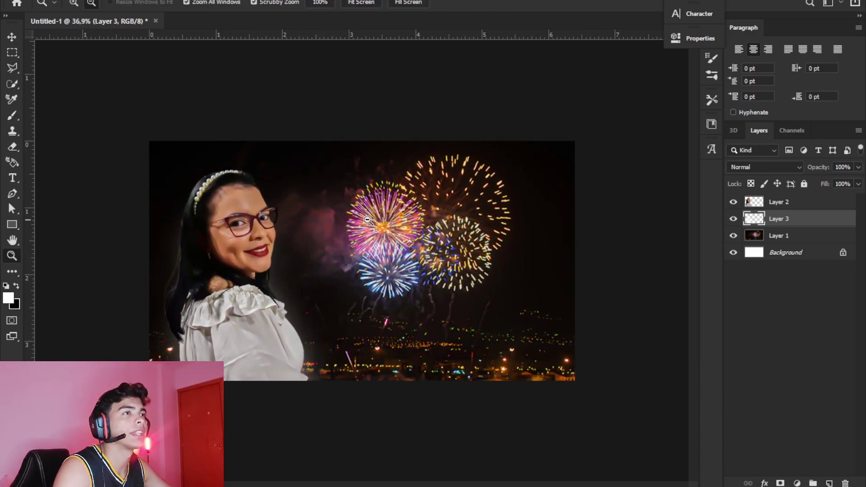
left_click(390, 232, "alt")
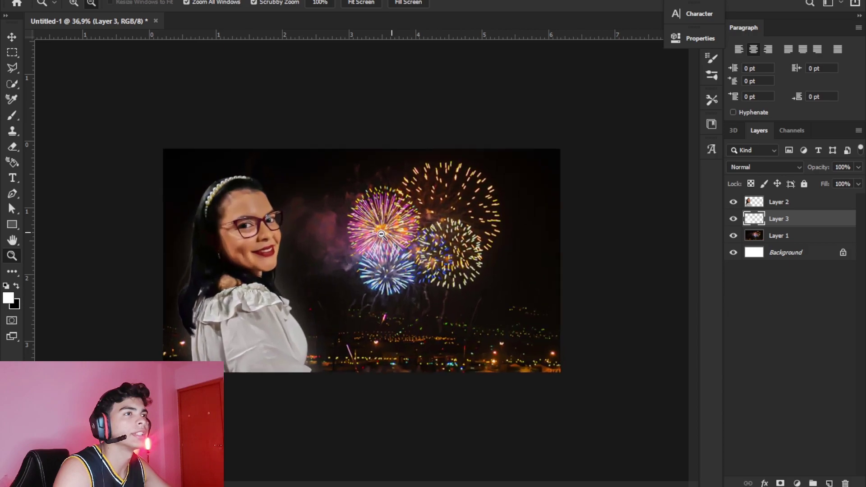
Add a '2022' text layer on the fireworks image.
key("t")
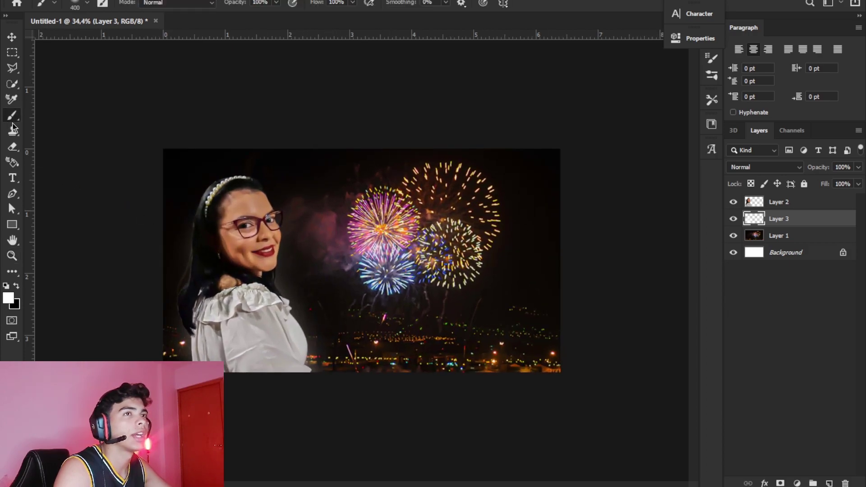
left_click(370, 307)
type("2022")
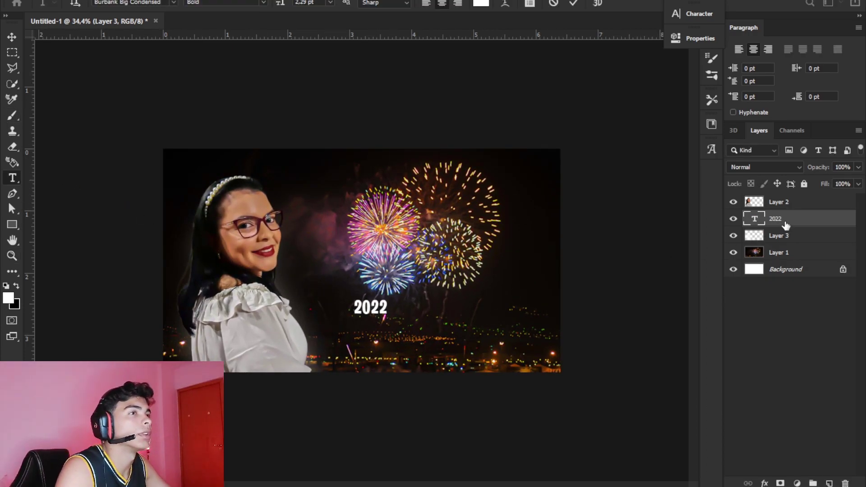
key("ctrl+Return")
Scale the 2022 text up and centre it along the bottom of the image.
key("ctrl+t")
mouse_move(509, 343)
left_mouse_down()
mouse_move(505, 325)
mouse_move(452, 342)
mouse_move(365, 341)
left_mouse_up()
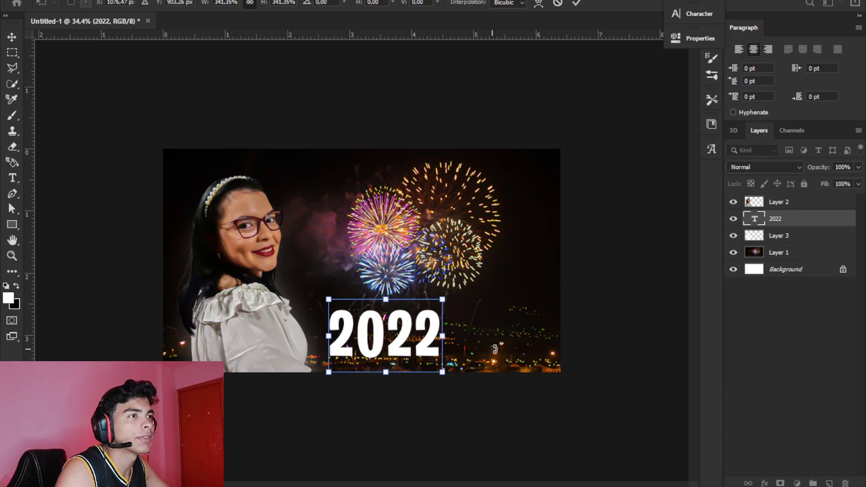
left_click_drag(417, 354, 415, 357)
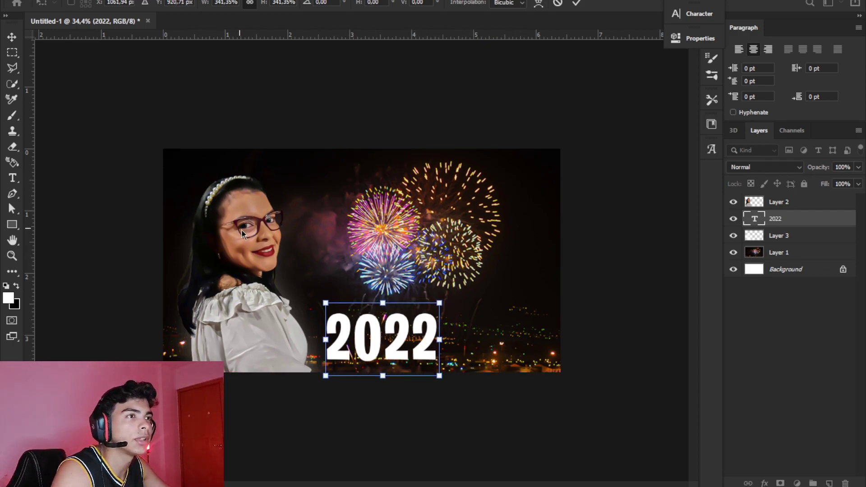
key("Return")
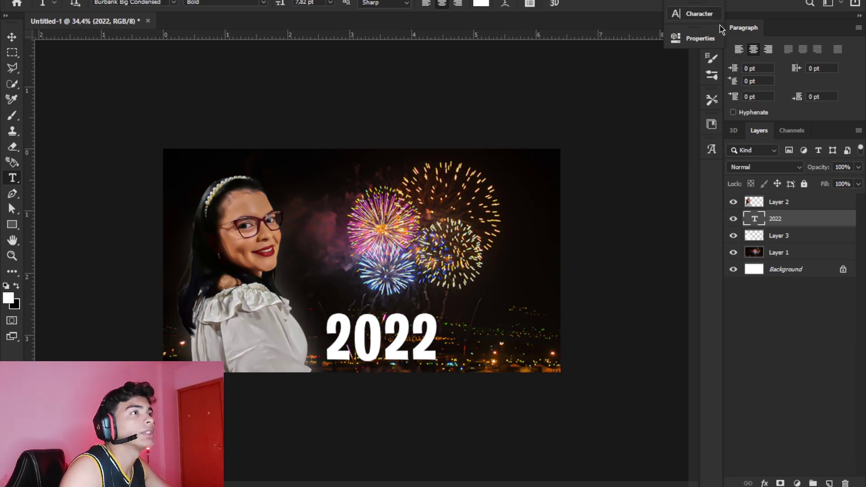
left_click(712, 3)
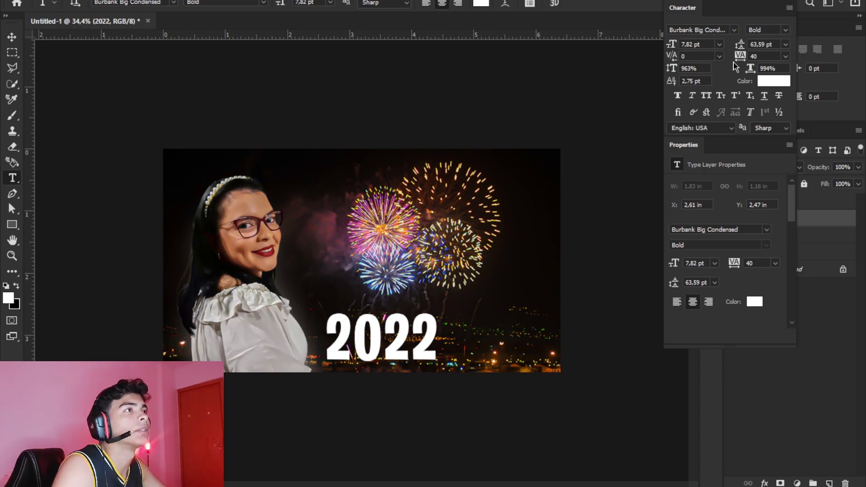
left_click(735, 32)
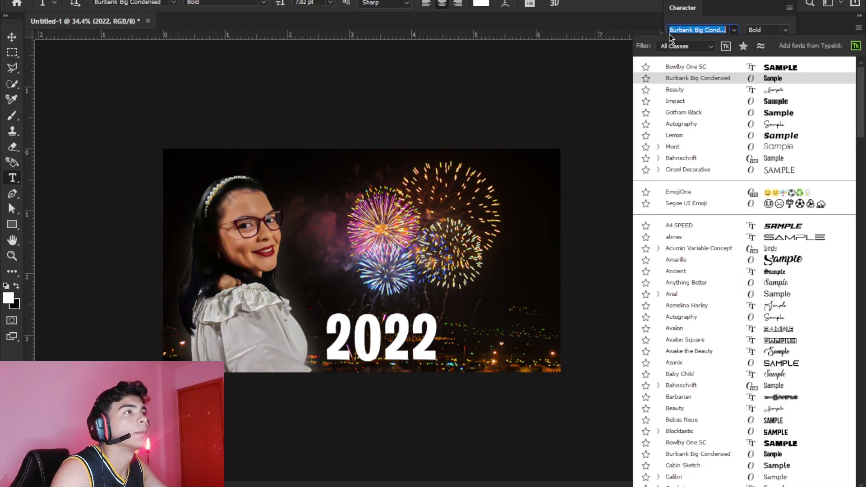
type("Impact")
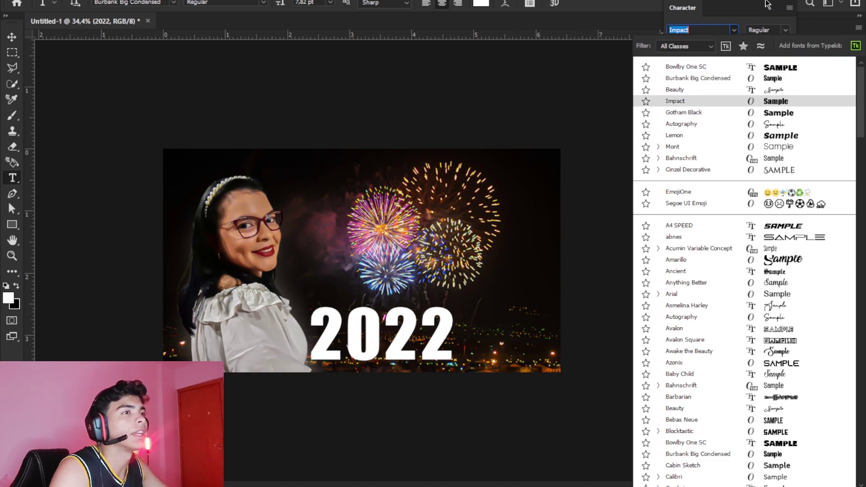
key("Escape")
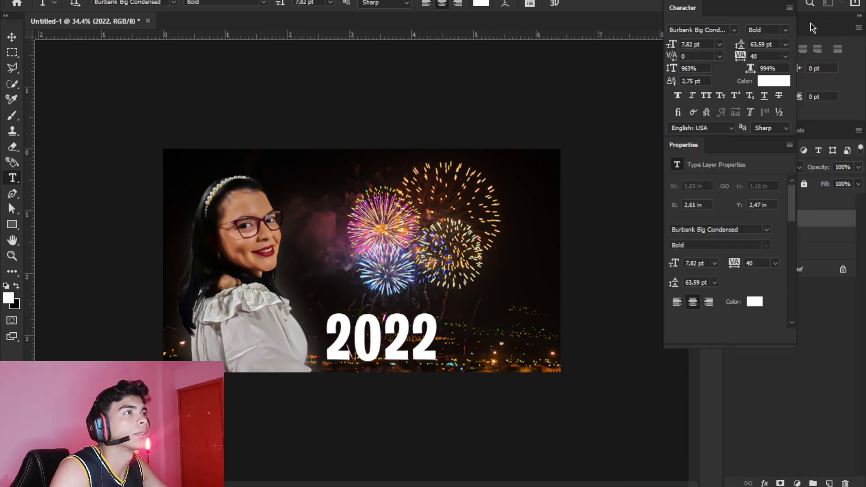
left_click(782, 5)
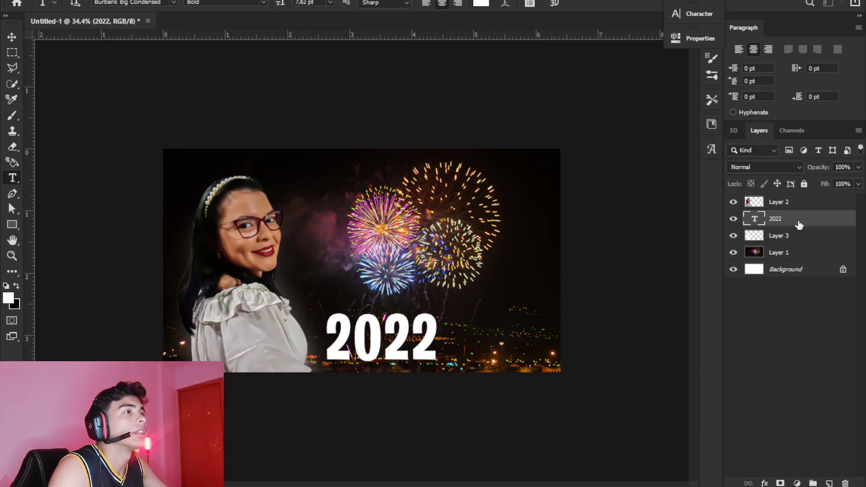
Style the 2022 layer with Bevel & Emboss, a thin black stroke and a drop shadow.
double_click(798, 223)
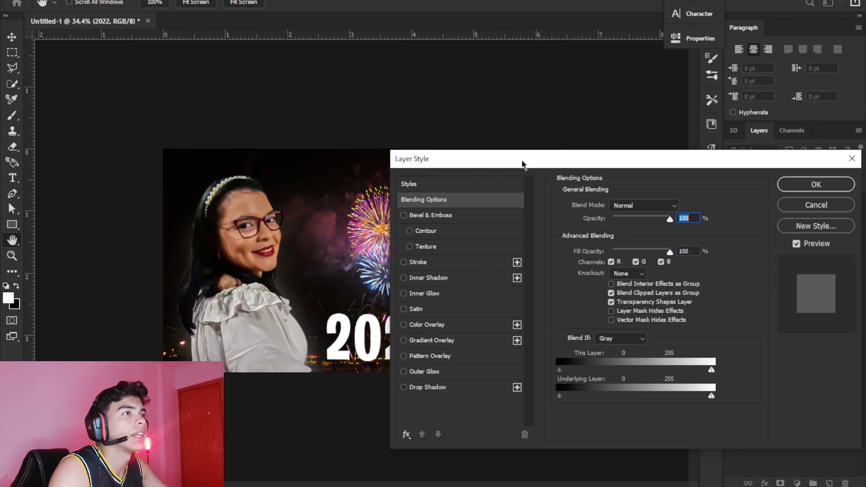
mouse_move(522, 164)
left_mouse_down()
mouse_move(522, 102)
mouse_move(392, 58)
mouse_move(483, 91)
mouse_move(516, 125)
left_mouse_up()
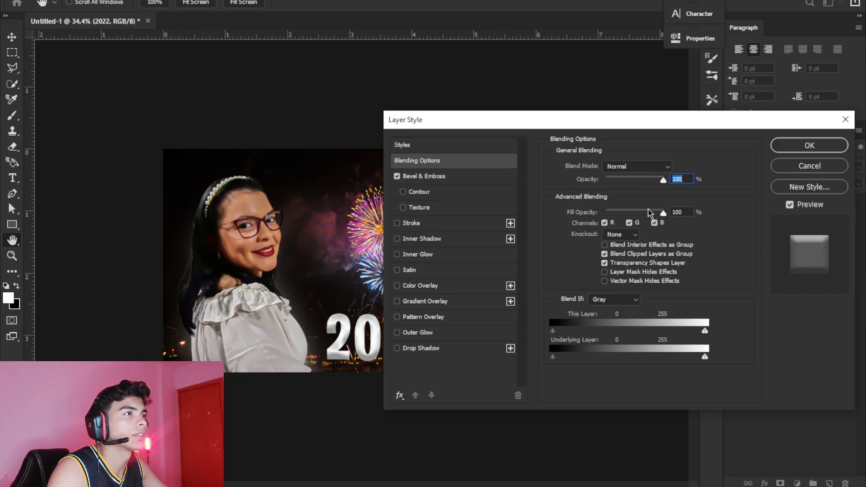
left_click(500, 178)
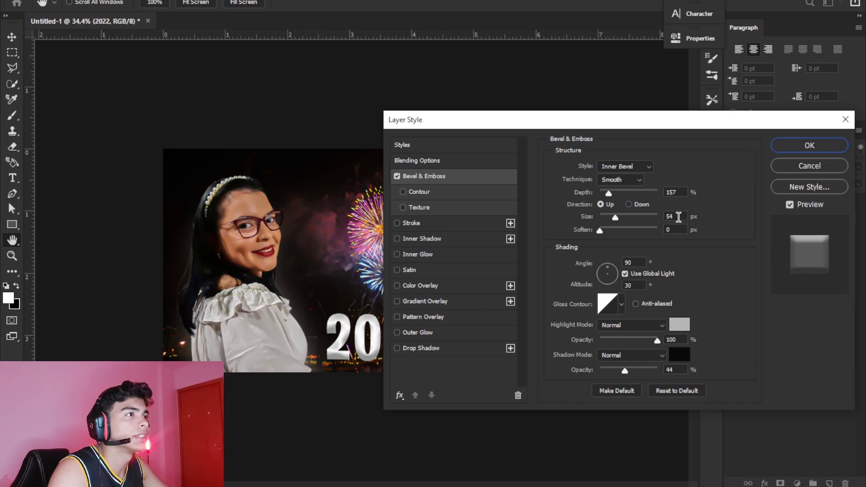
left_click_drag(597, 118, 722, 120)
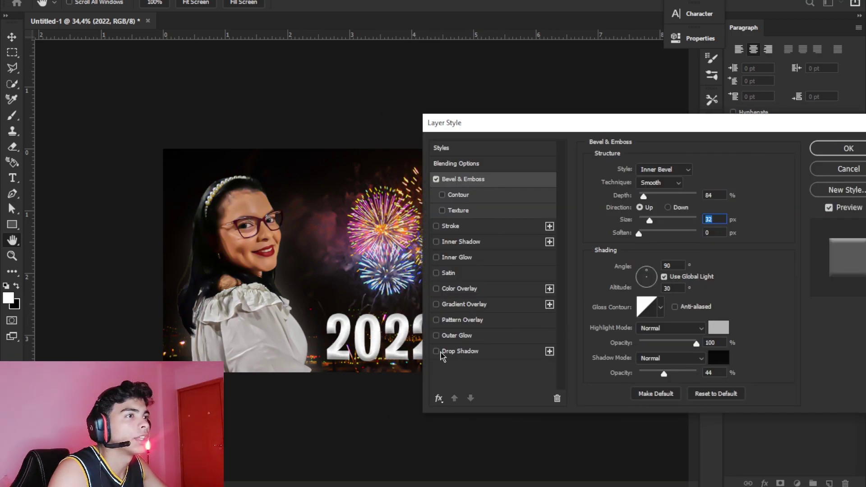
left_click(437, 336)
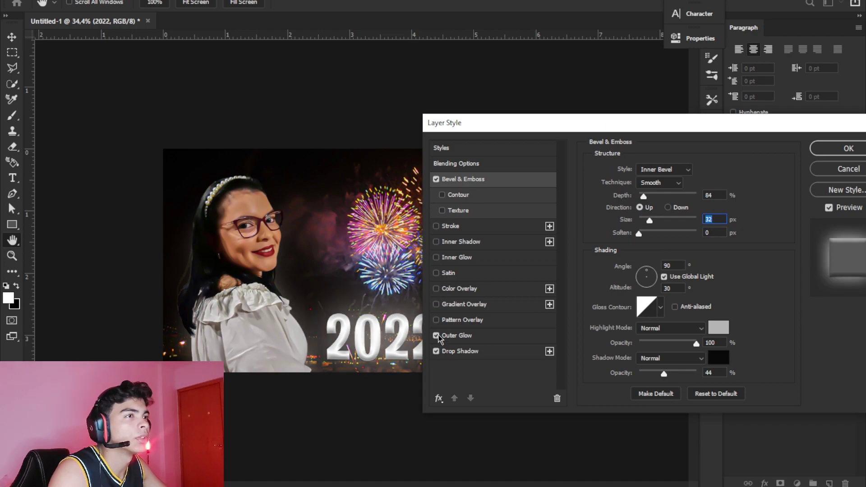
left_click(437, 337)
left_click(436, 227)
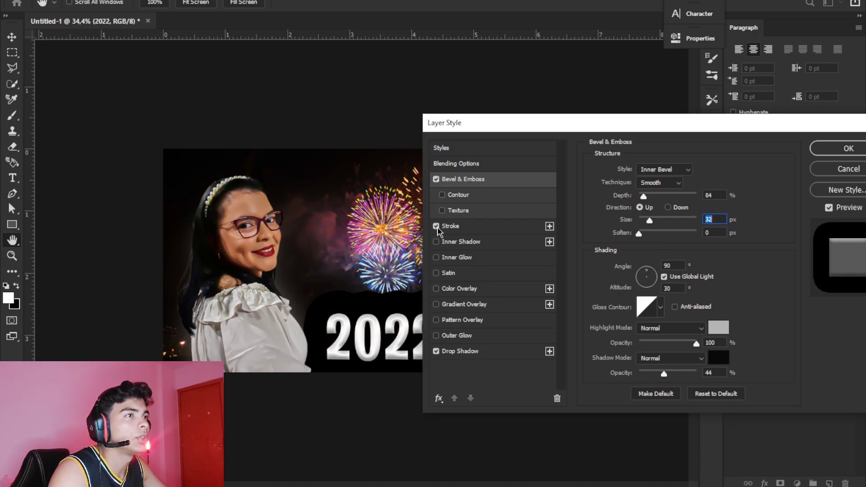
left_click(487, 232)
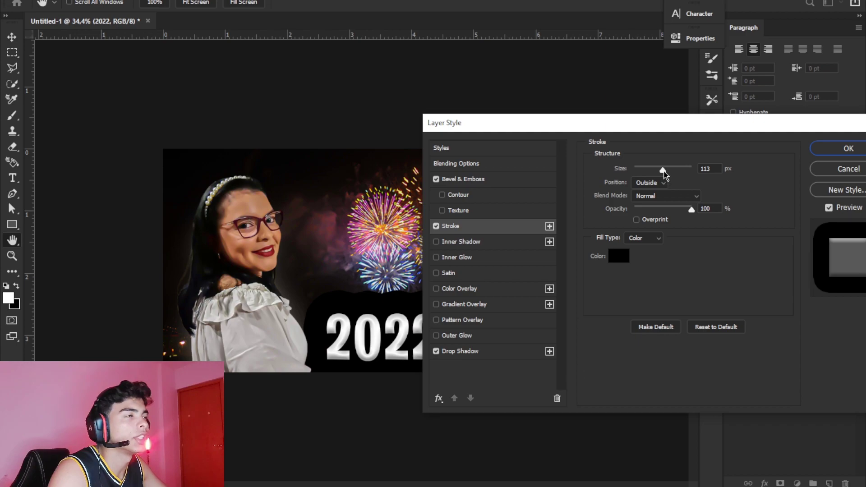
left_click_drag(663, 172, 643, 173)
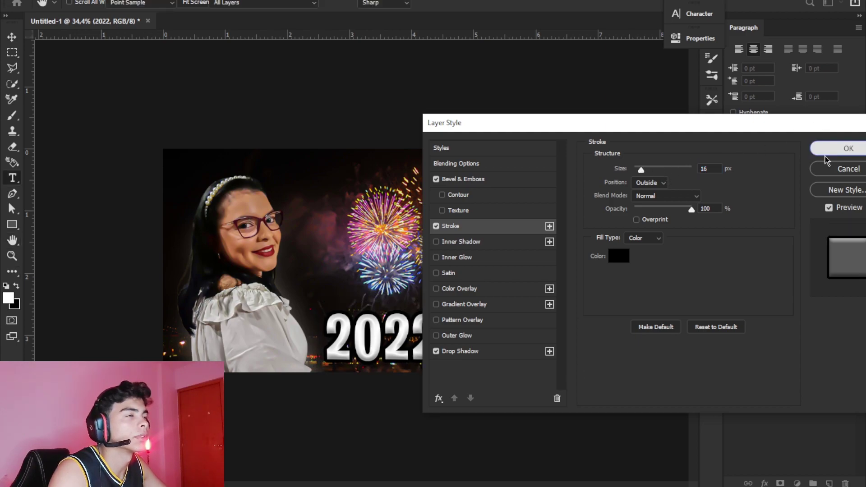
left_click(836, 149)
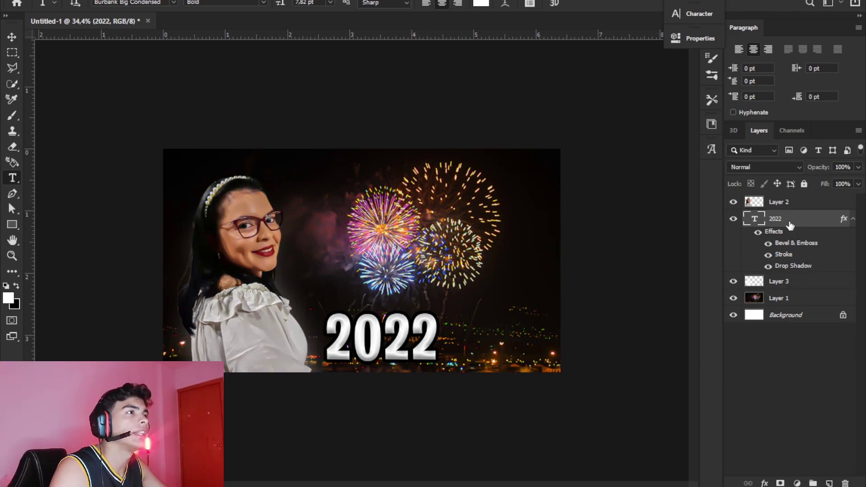
Warp the 2022 text with the Arc style at a small bend value.
left_click(852, 219)
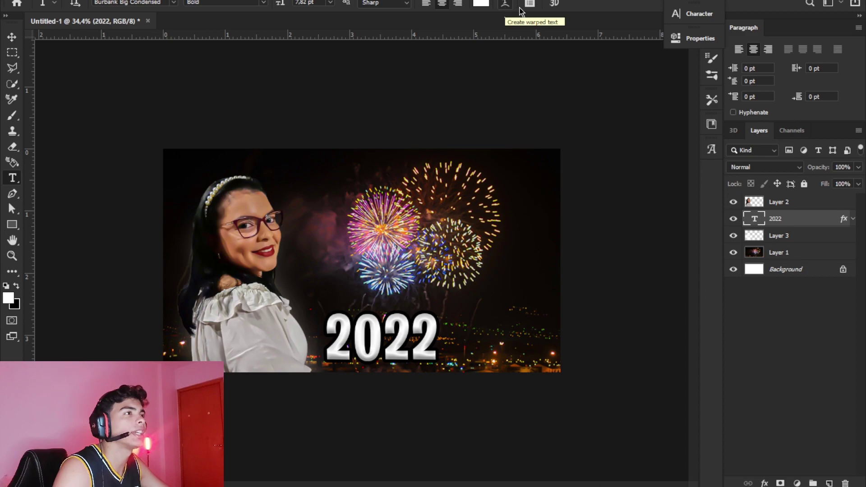
left_click(774, 238)
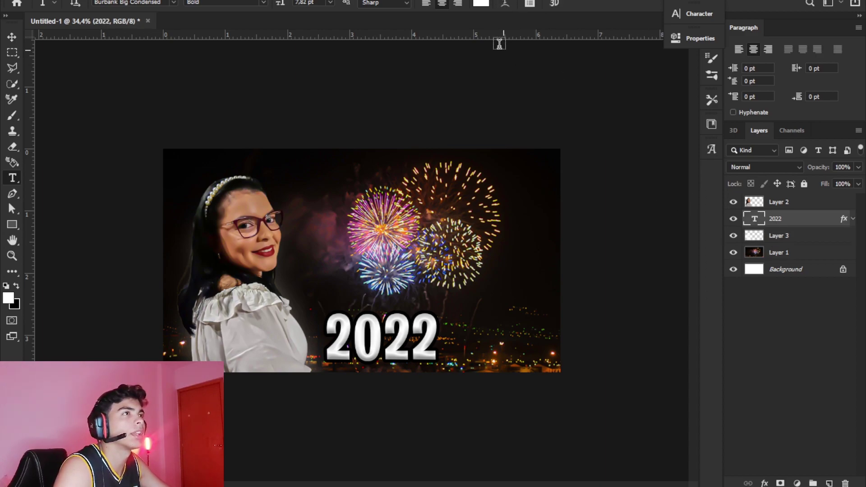
left_click(505, 4)
left_click(581, 144)
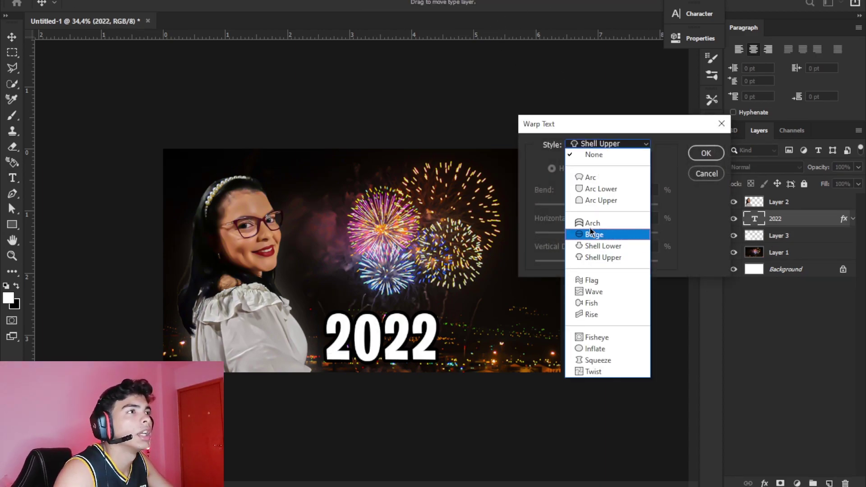
left_click(594, 176)
left_click_drag(626, 205, 601, 205)
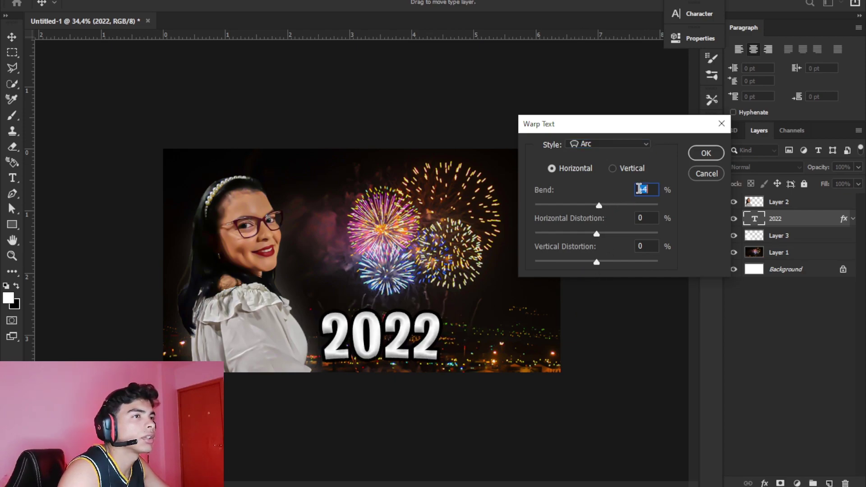
left_click(707, 153)
left_click(12, 255)
left_click_drag(249, 252, 252, 252)
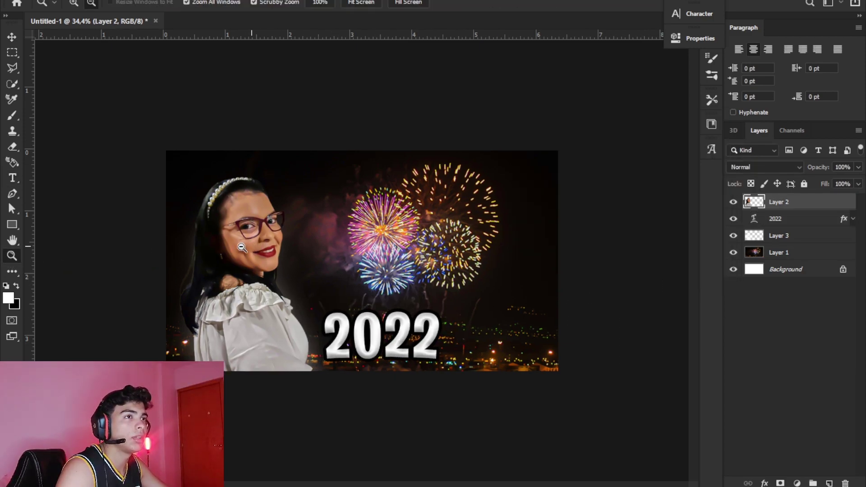
mouse_move(454, 278)
left_mouse_down()
mouse_move(390, 279)
mouse_move(438, 282)
left_mouse_up()
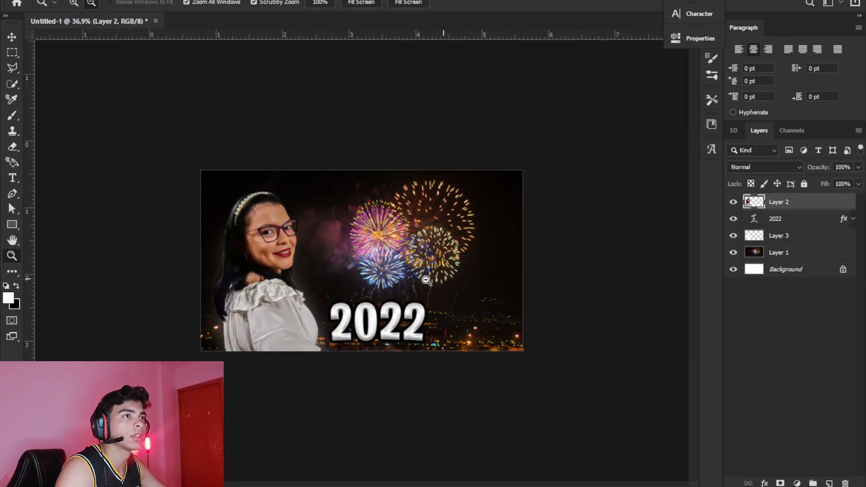